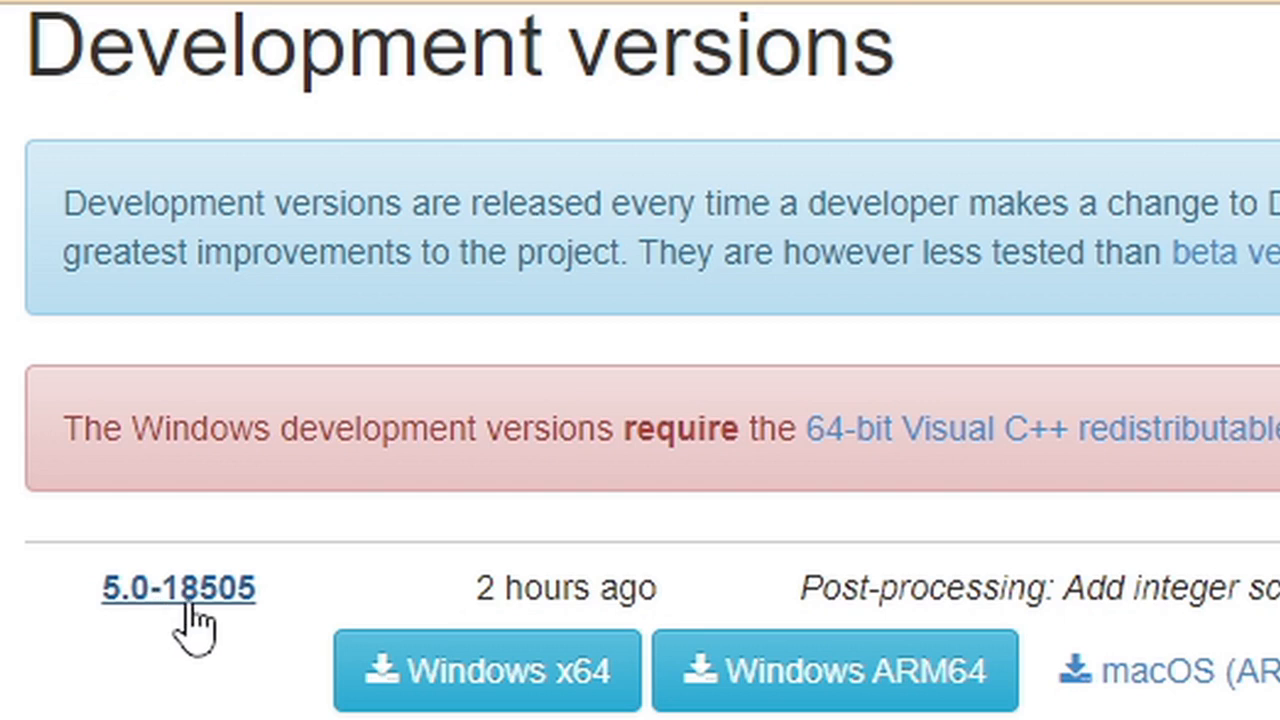
# - Download the Windows x64 build of development version 5.0-18505 and extract the archive to its own "dolphin-master-5.0-18505-x64" folder on the desktop
pyautogui.click(500, 688)
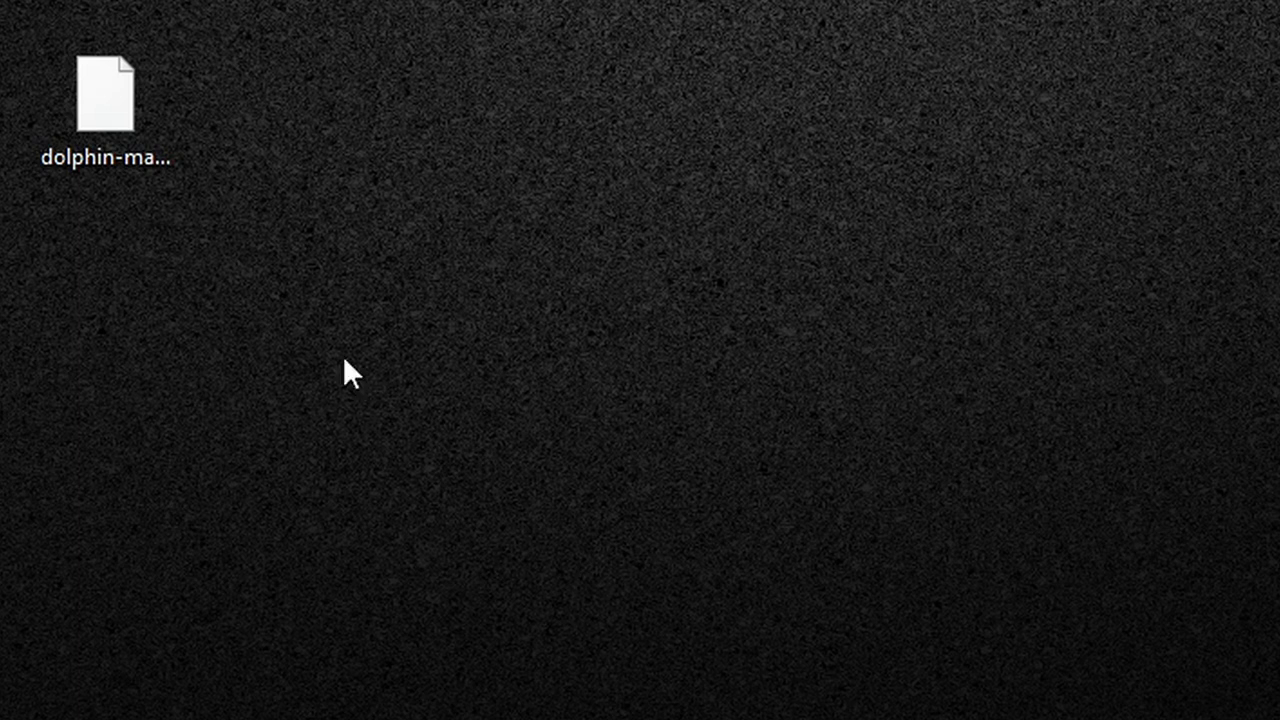
pyautogui.rightClick(128, 80)
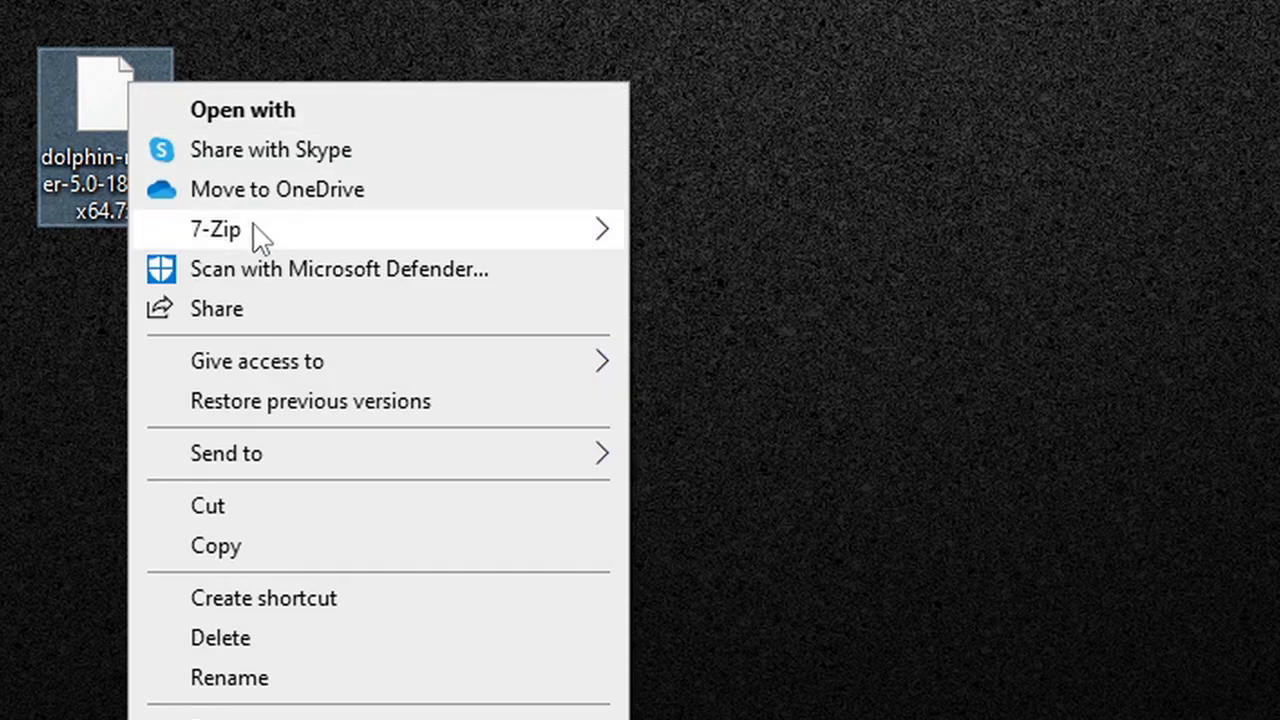
pyautogui.moveTo(288, 243)
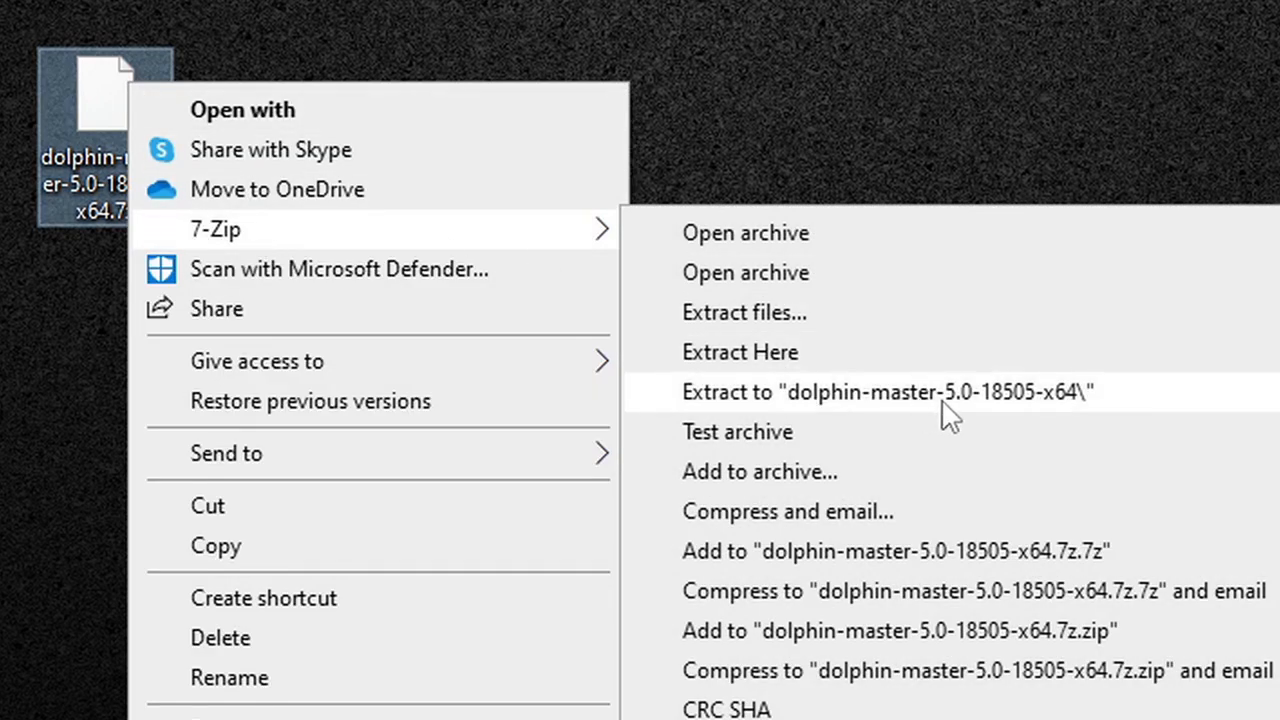
pyautogui.click(1006, 400)
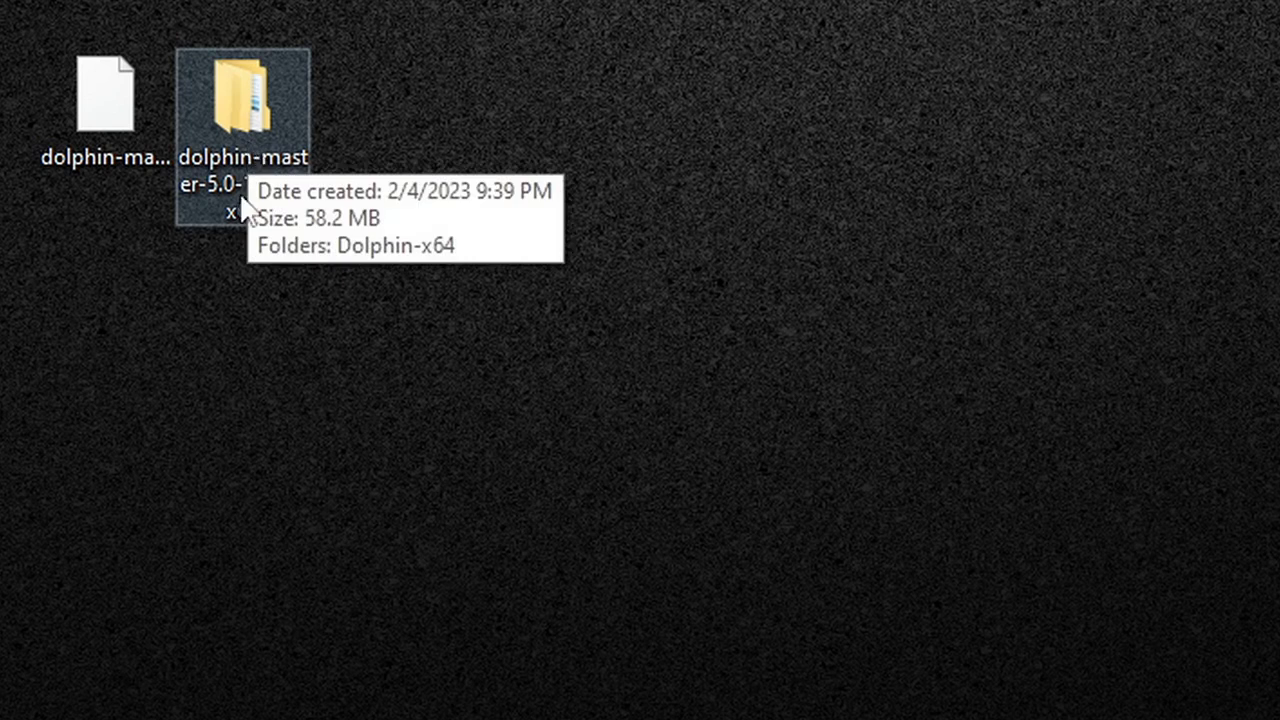
# - Delete the downloaded archive from the desktop and launch Dolphin from the extracted folder
pyautogui.rightClick(99, 101)
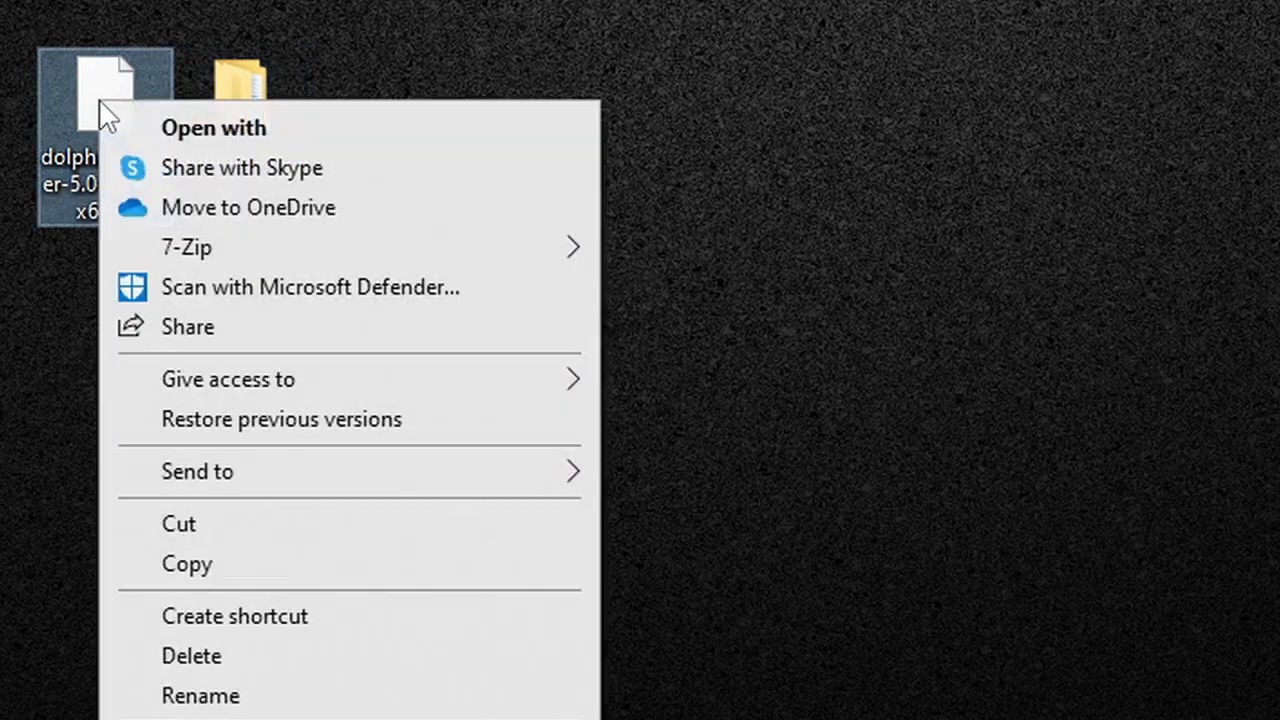
pyautogui.click(224, 660)
pyautogui.doubleClick(238, 110)
pyautogui.doubleClick(139, 409)
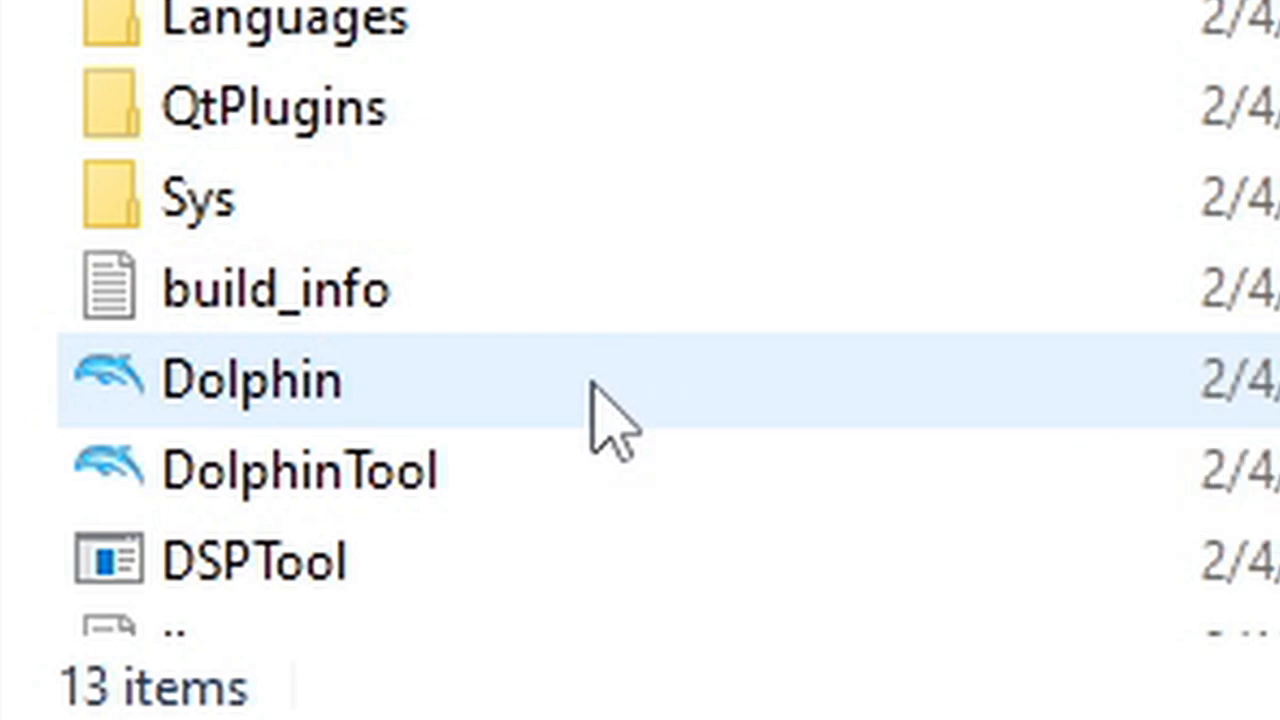
pyautogui.doubleClick(290, 400)
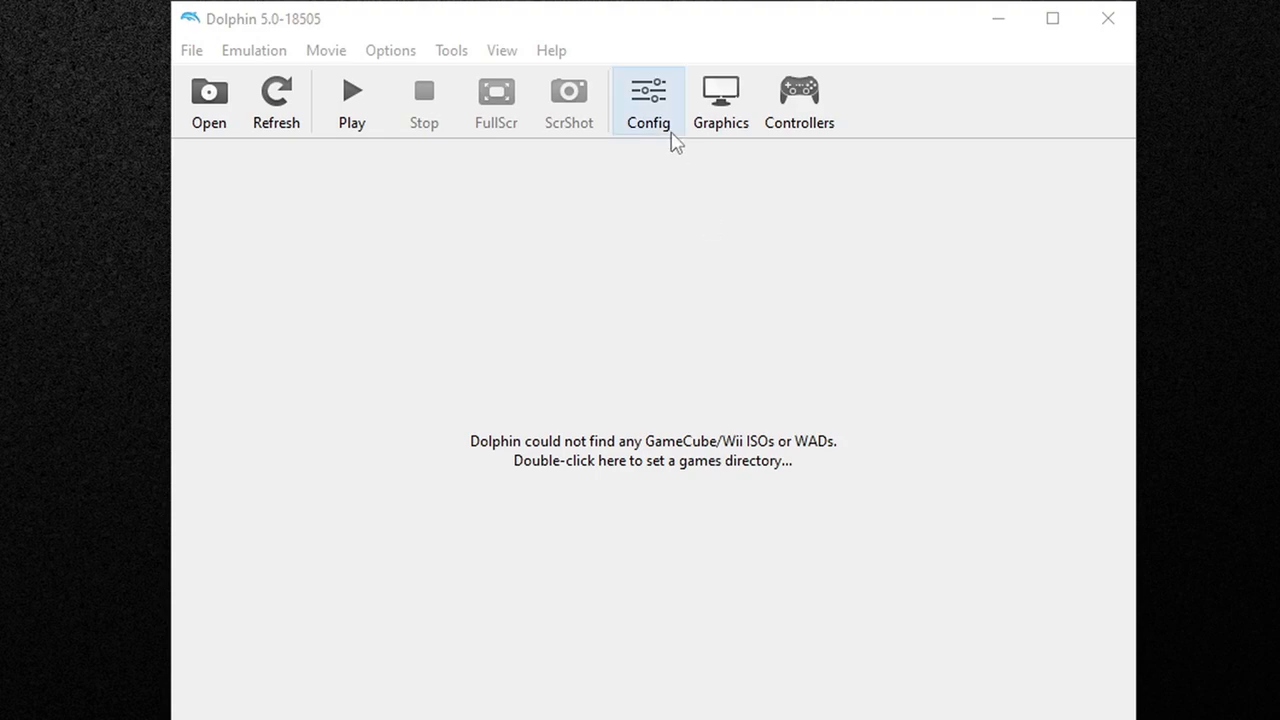
# - Set Dolphin's auto-update option to Beta (once a month) in the general configuration
pyautogui.click(669, 130)
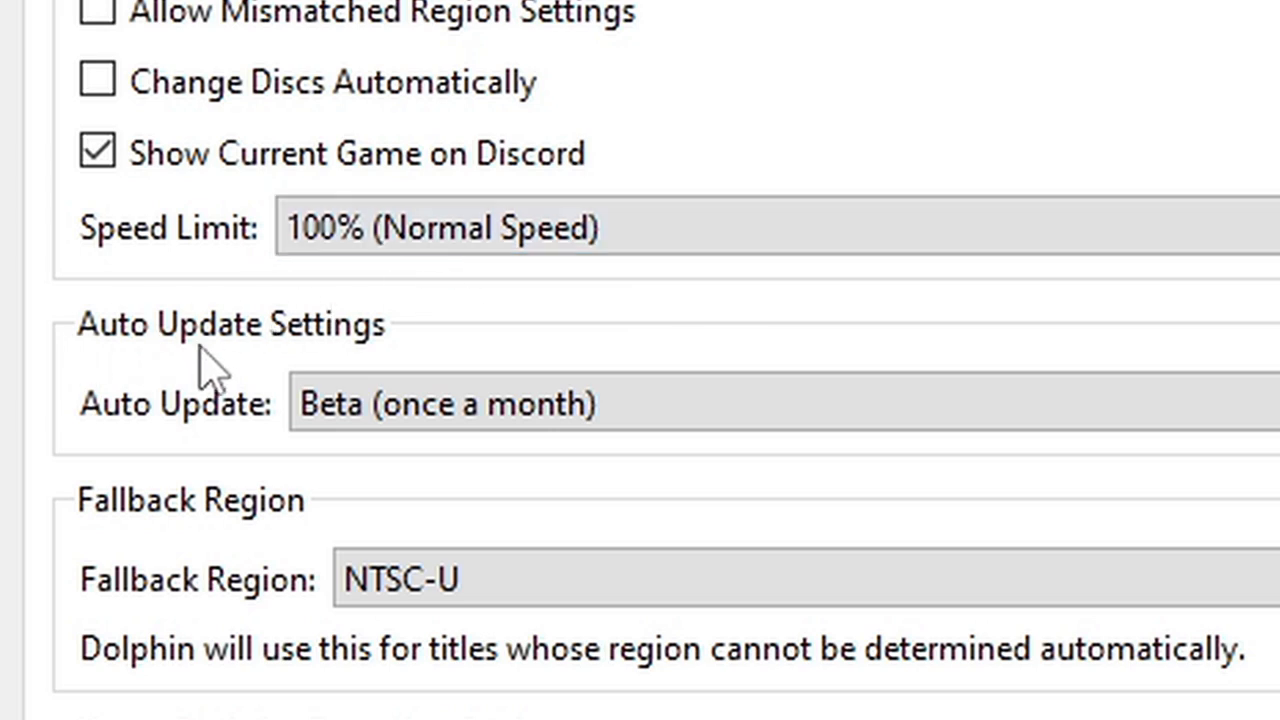
pyautogui.click(995, 408)
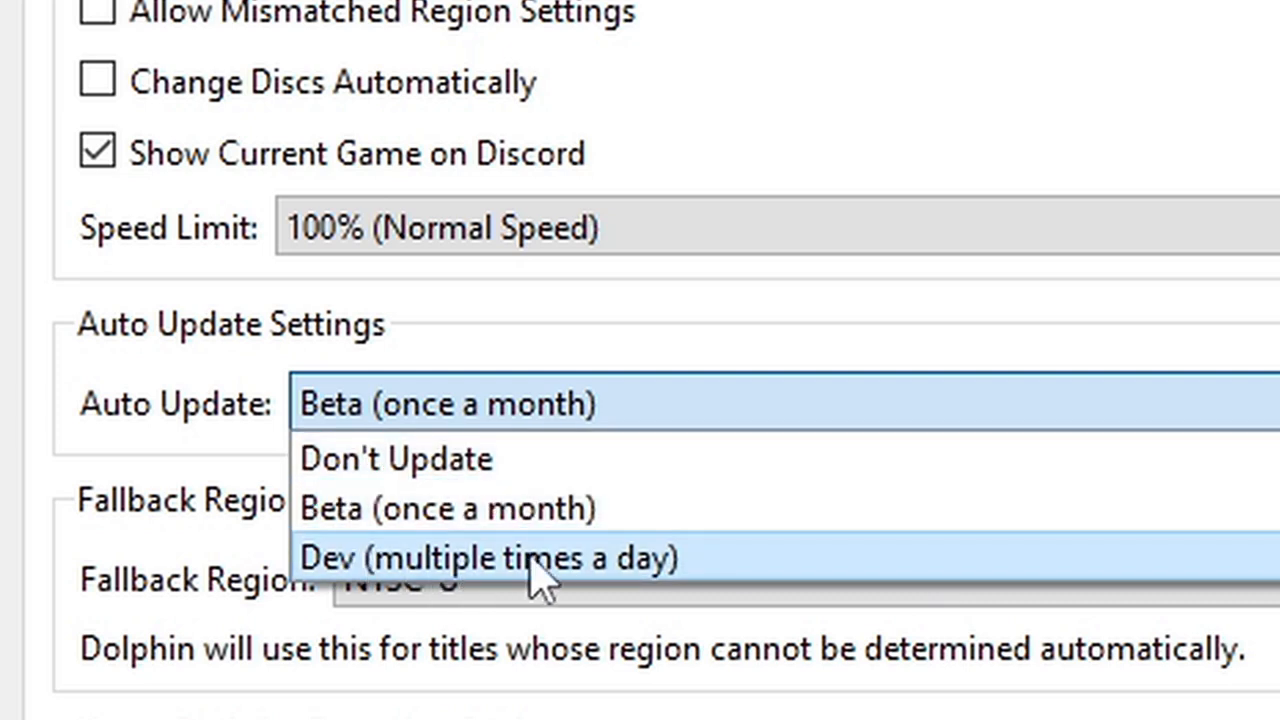
pyautogui.click(536, 513)
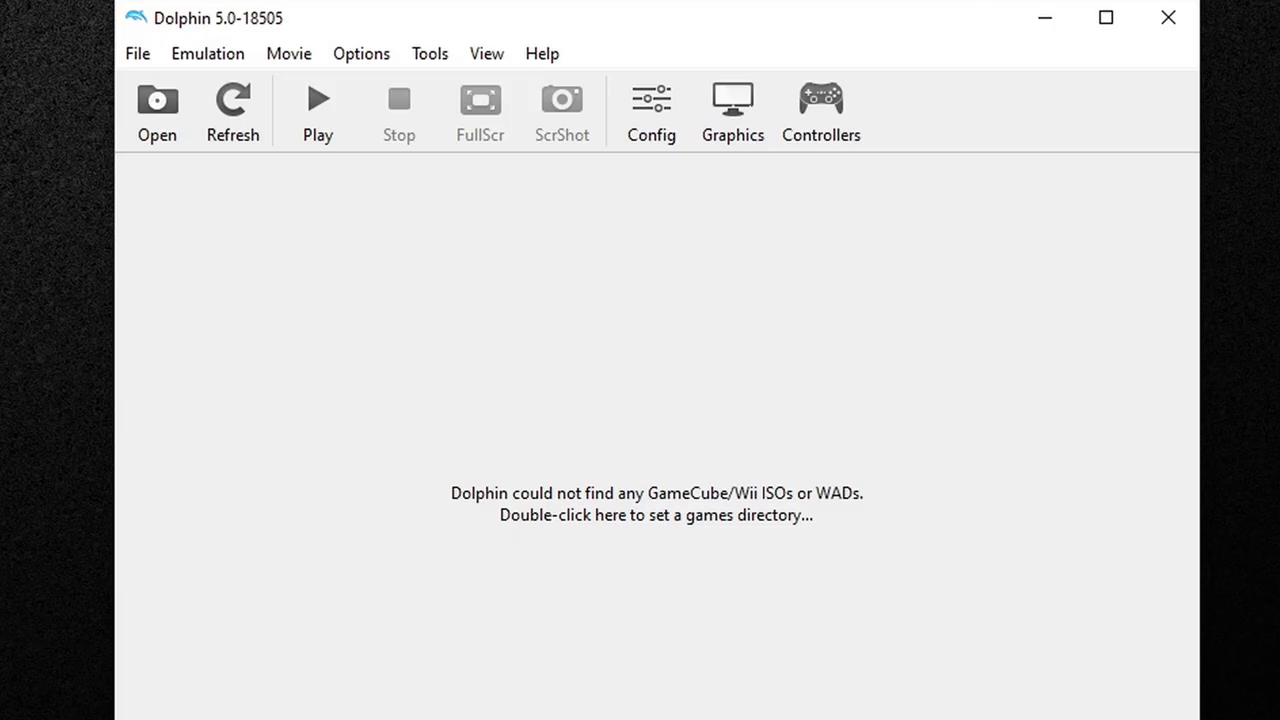
# - Configure the general graphics settings with the OpenGL backend, Force 16:9 aspect ratio, V-Sync and Compile Shaders Before Starting
pyautogui.click(746, 98)
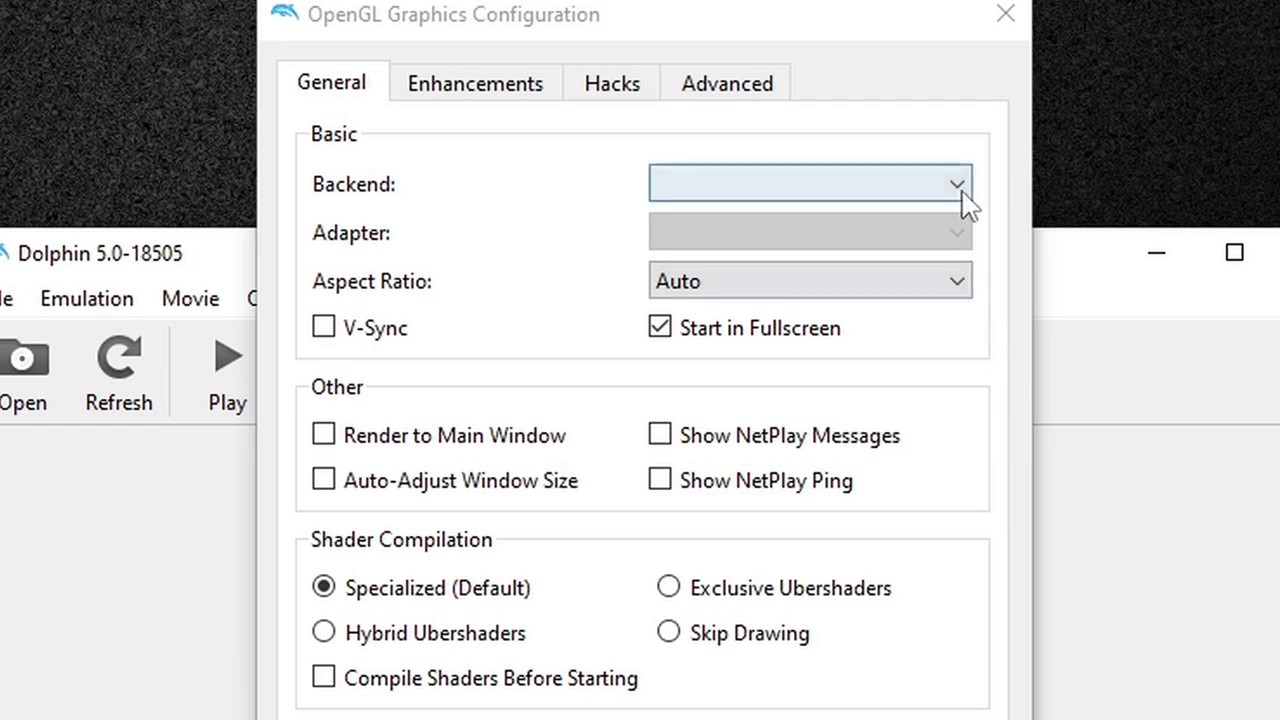
pyautogui.click(898, 0)
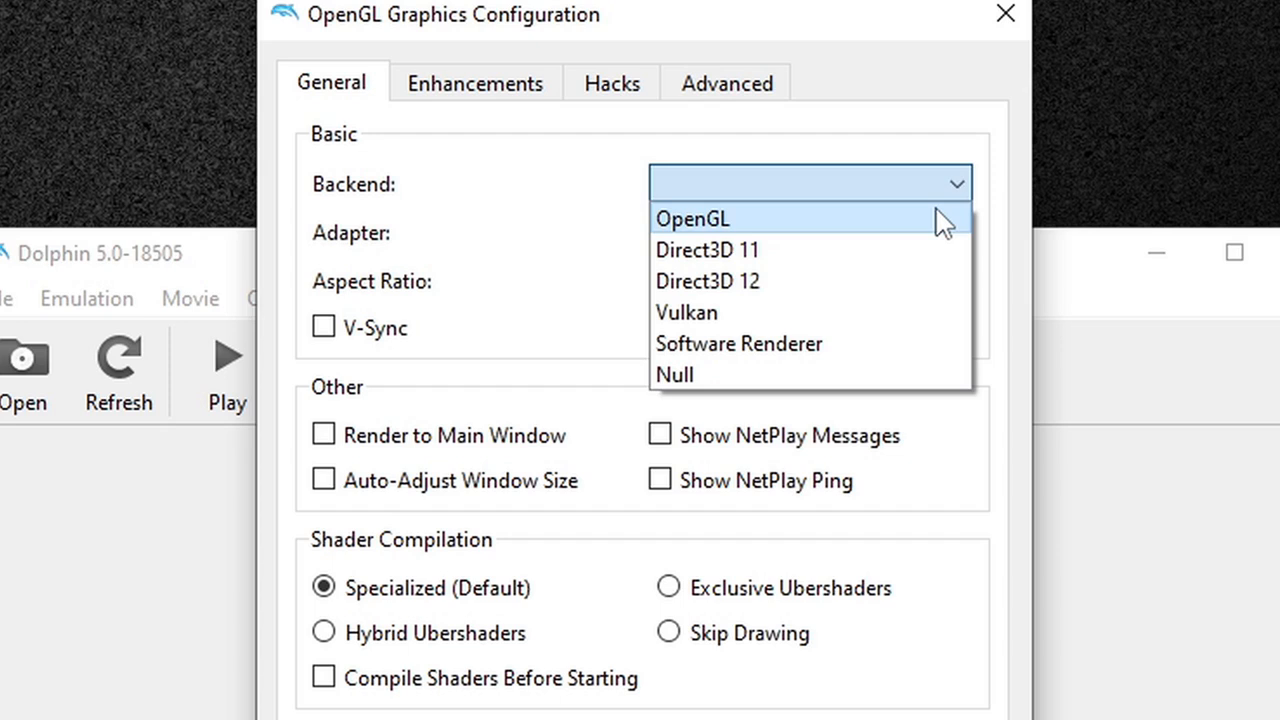
pyautogui.click(940, 220)
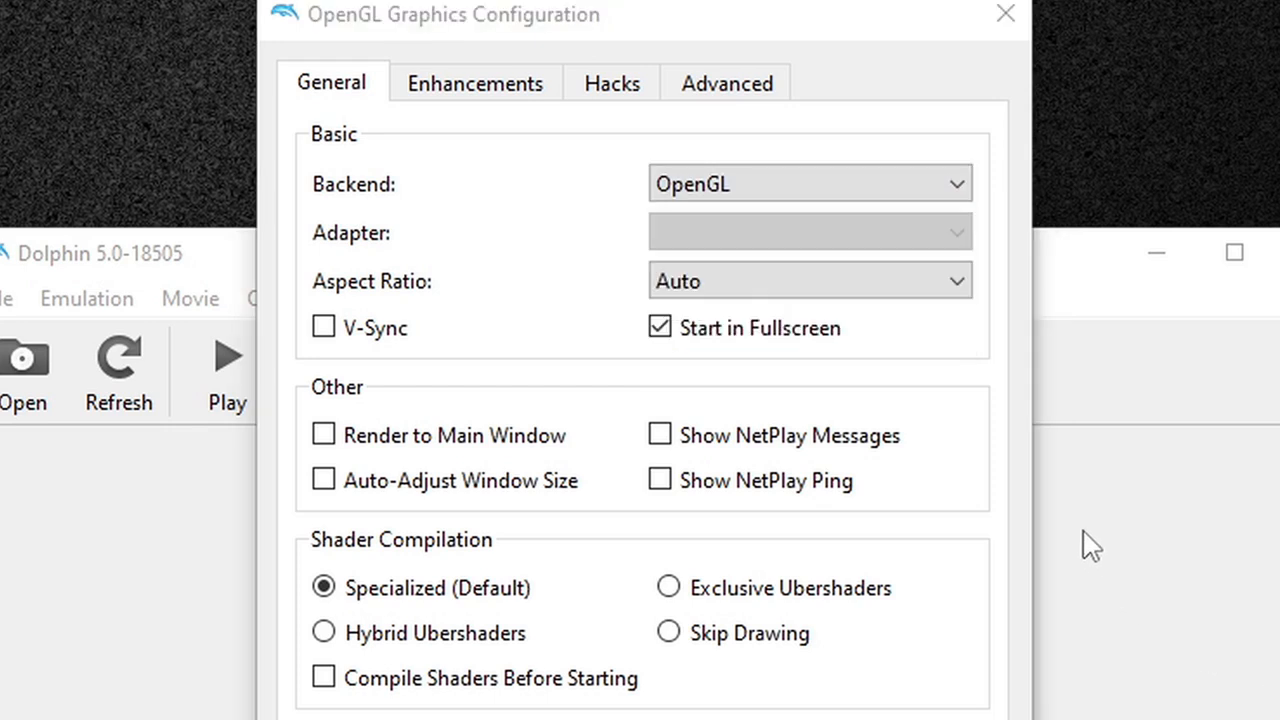
pyautogui.click(948, 290)
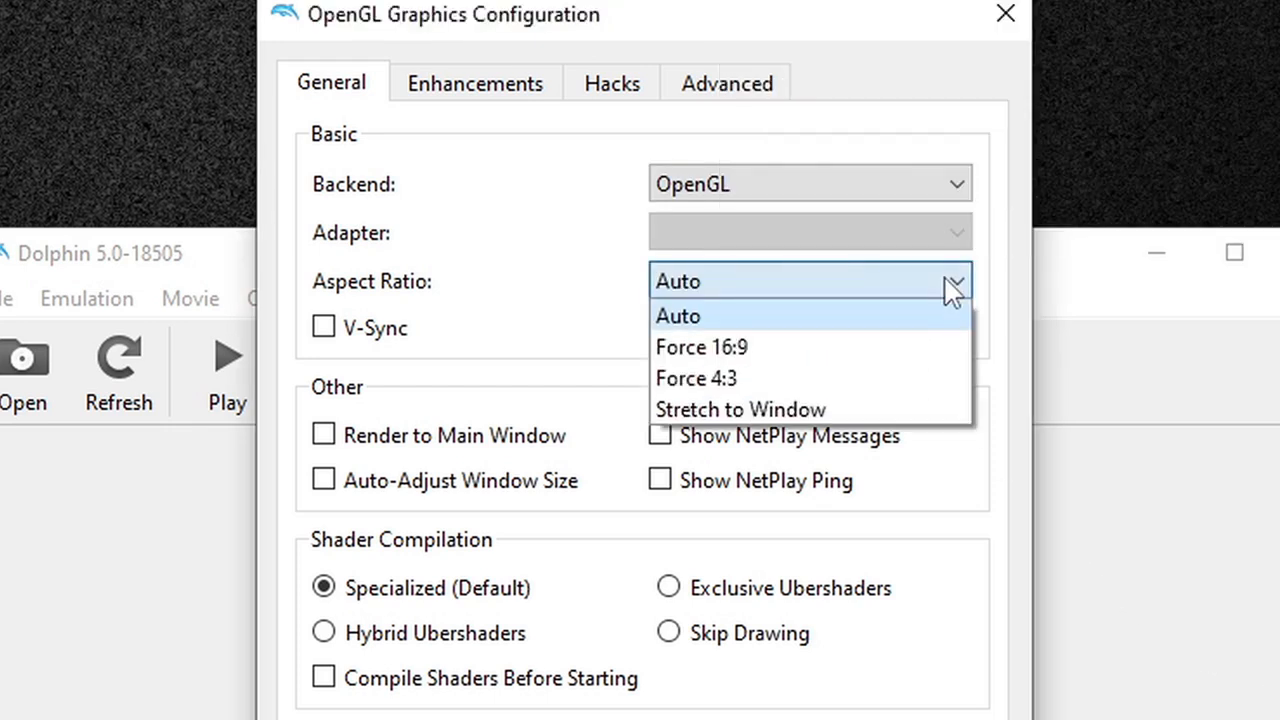
pyautogui.click(927, 360)
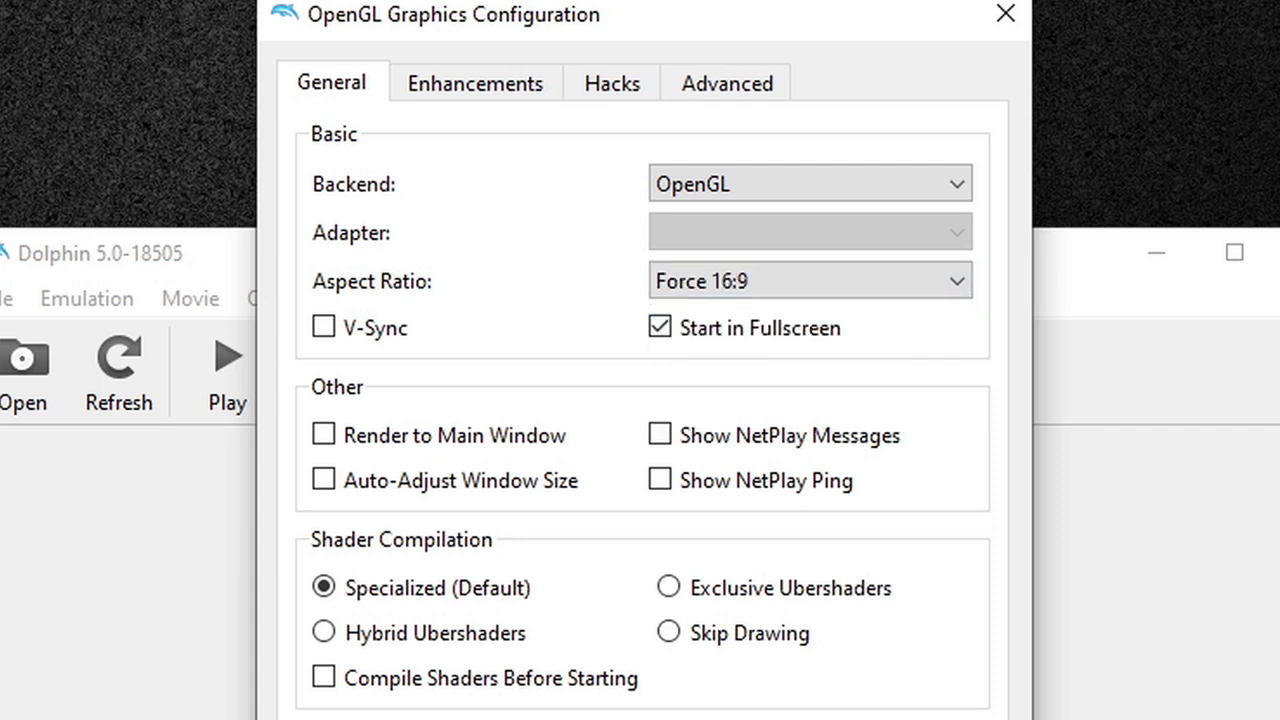
pyautogui.click(323, 328)
pyautogui.click(325, 679)
# - In the graphics enhancements, choose 3x Native (1920x1584) for 1080p internal resolution, keeping anti-aliasing at None and texture filtering at Default
pyautogui.click(482, 87)
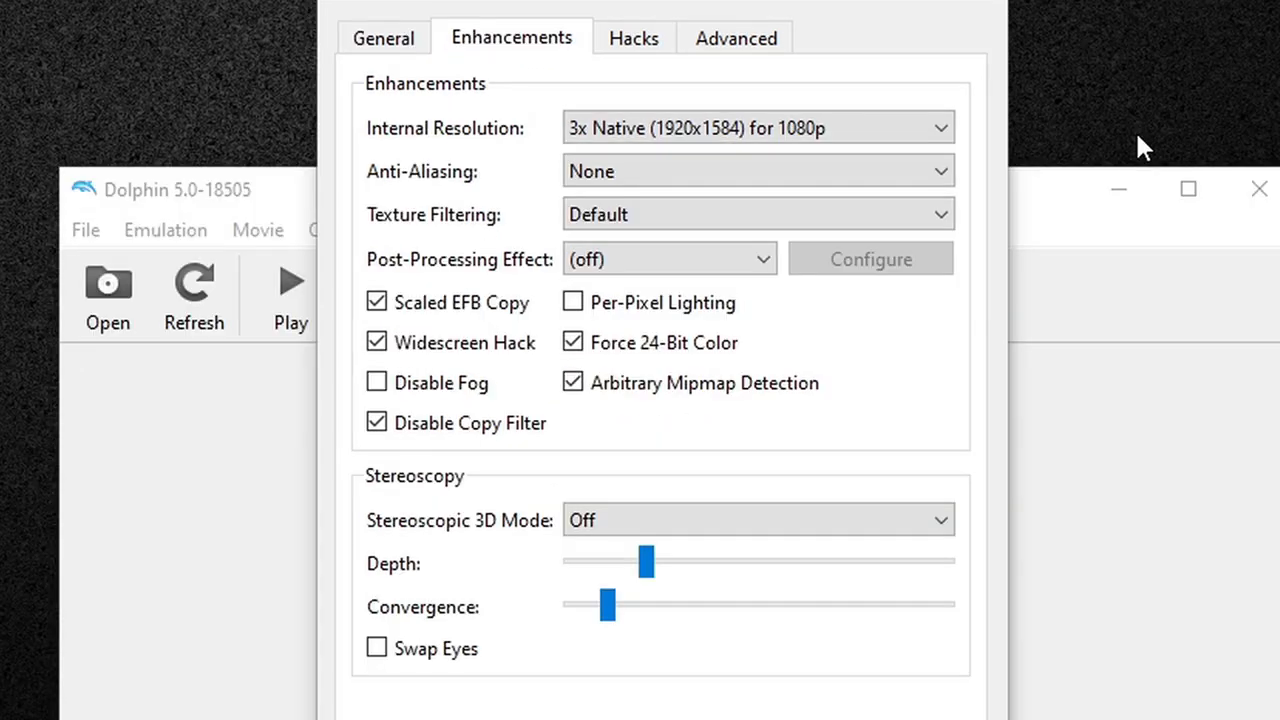
pyautogui.click(948, 130)
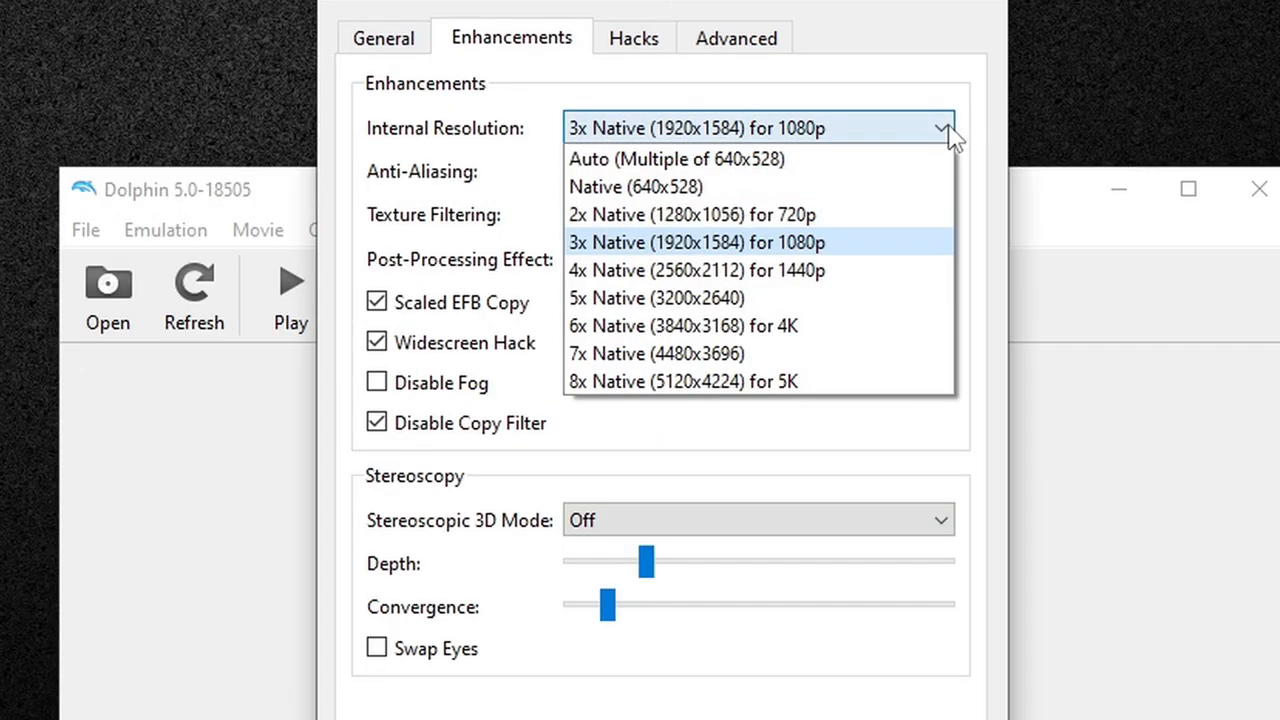
pyautogui.click(848, 255)
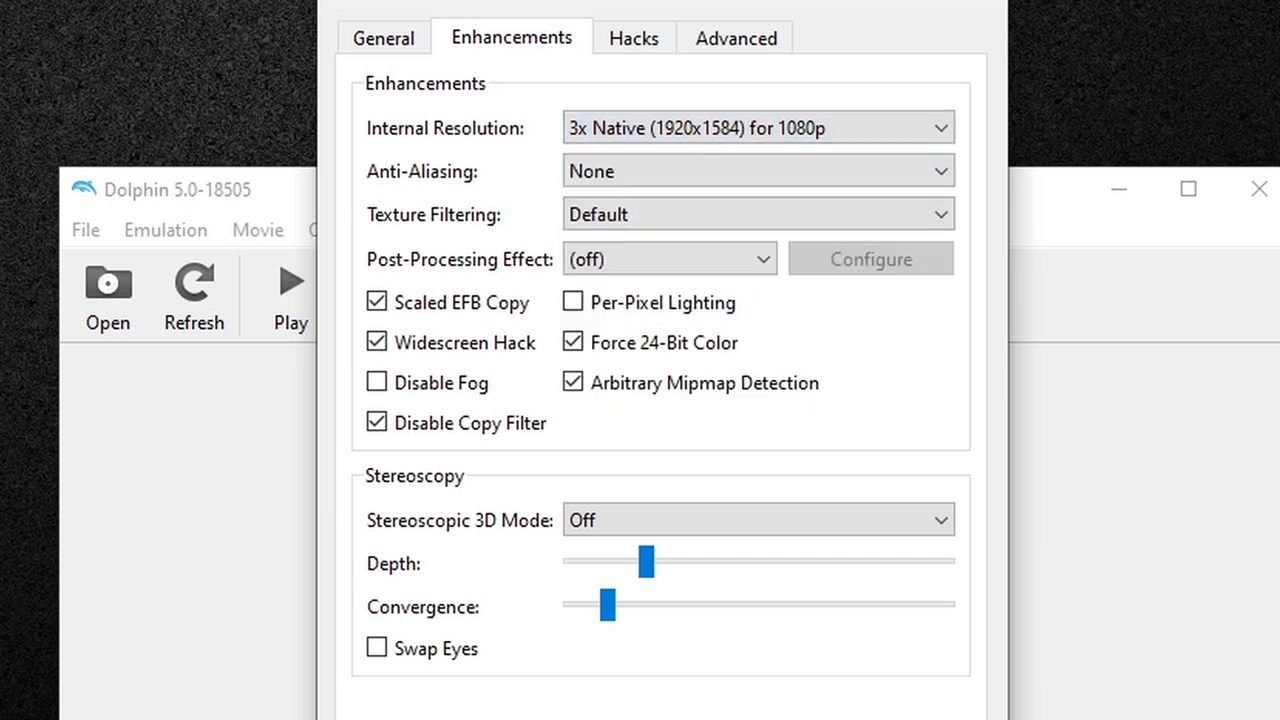
pyautogui.click(948, 178)
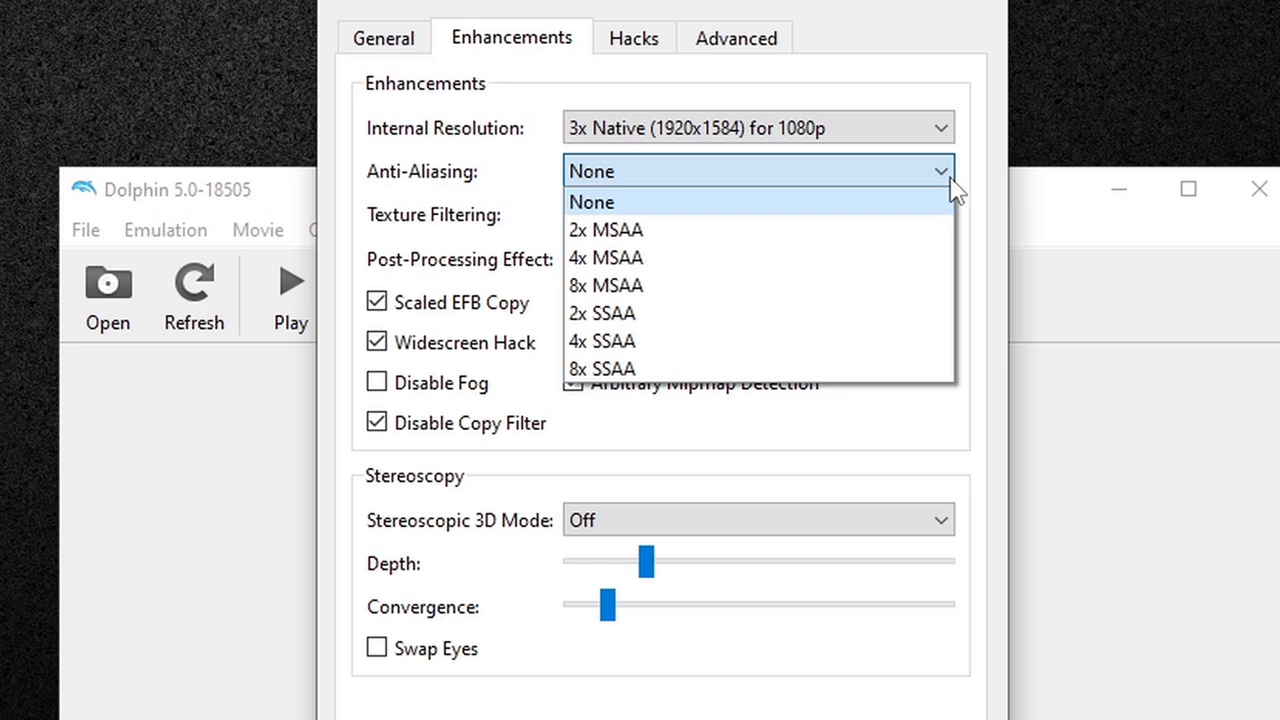
pyautogui.click(949, 178)
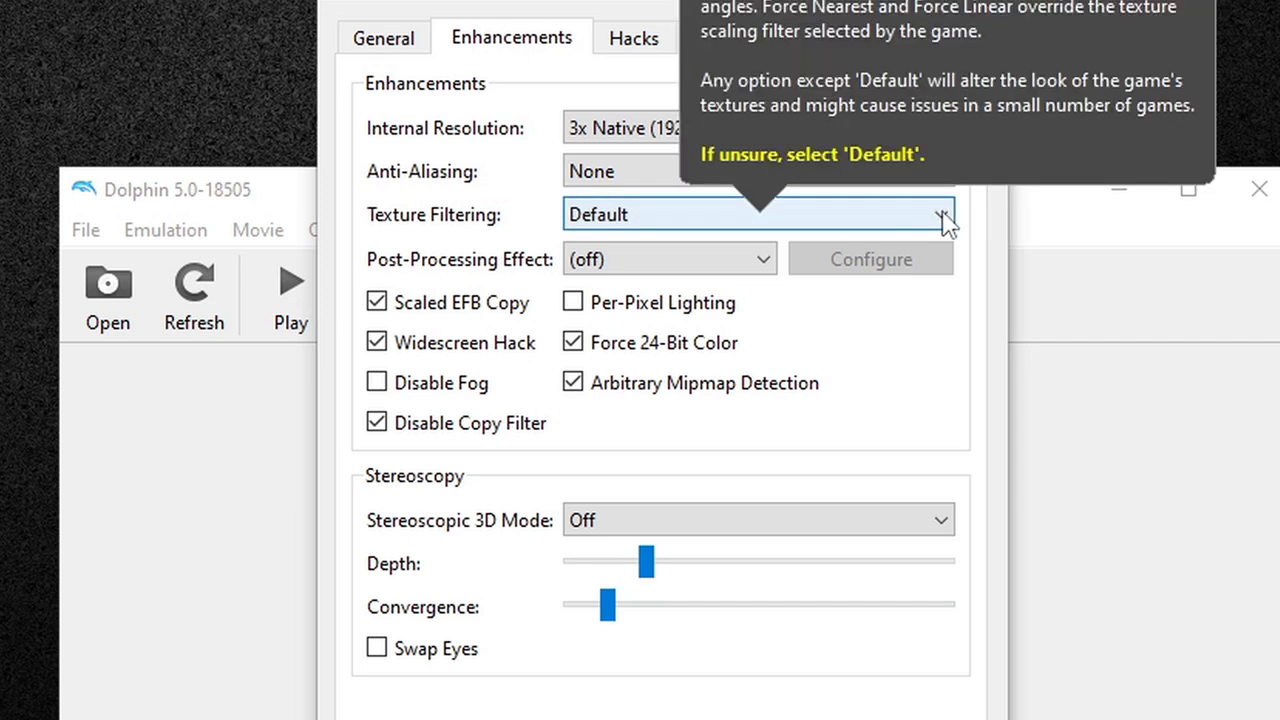
pyautogui.click(945, 220)
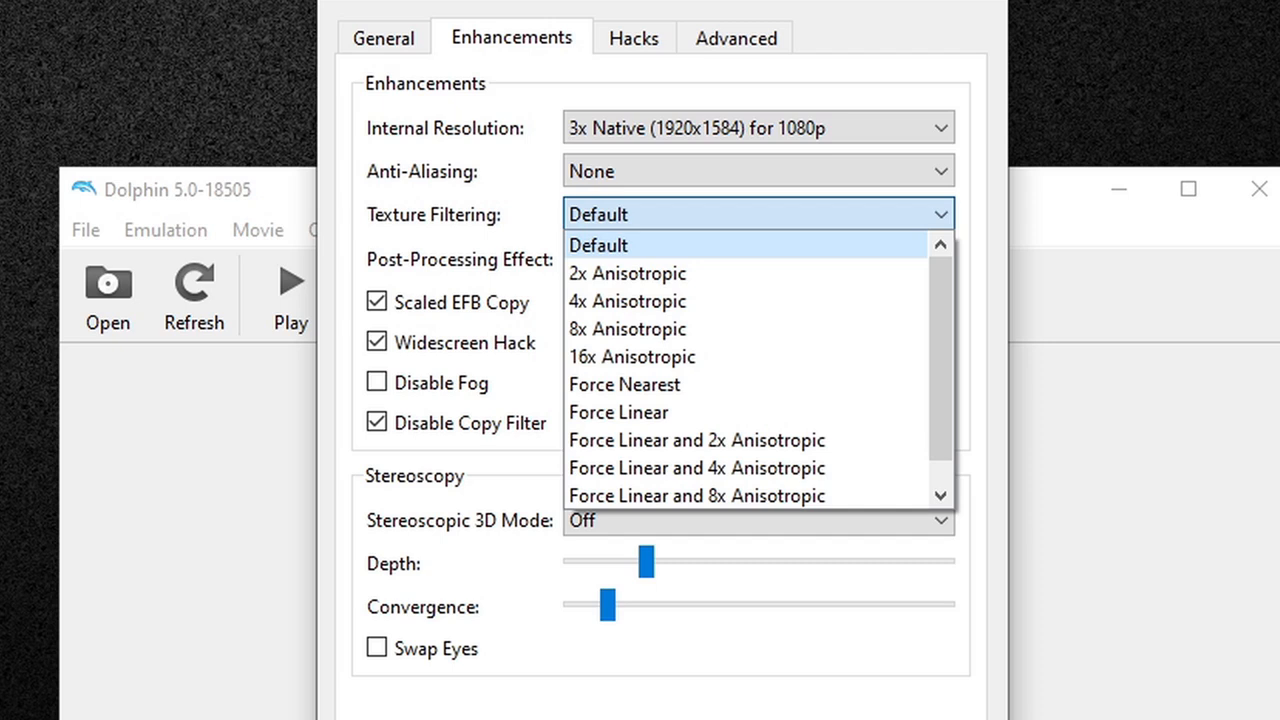
pyautogui.press('Escape')
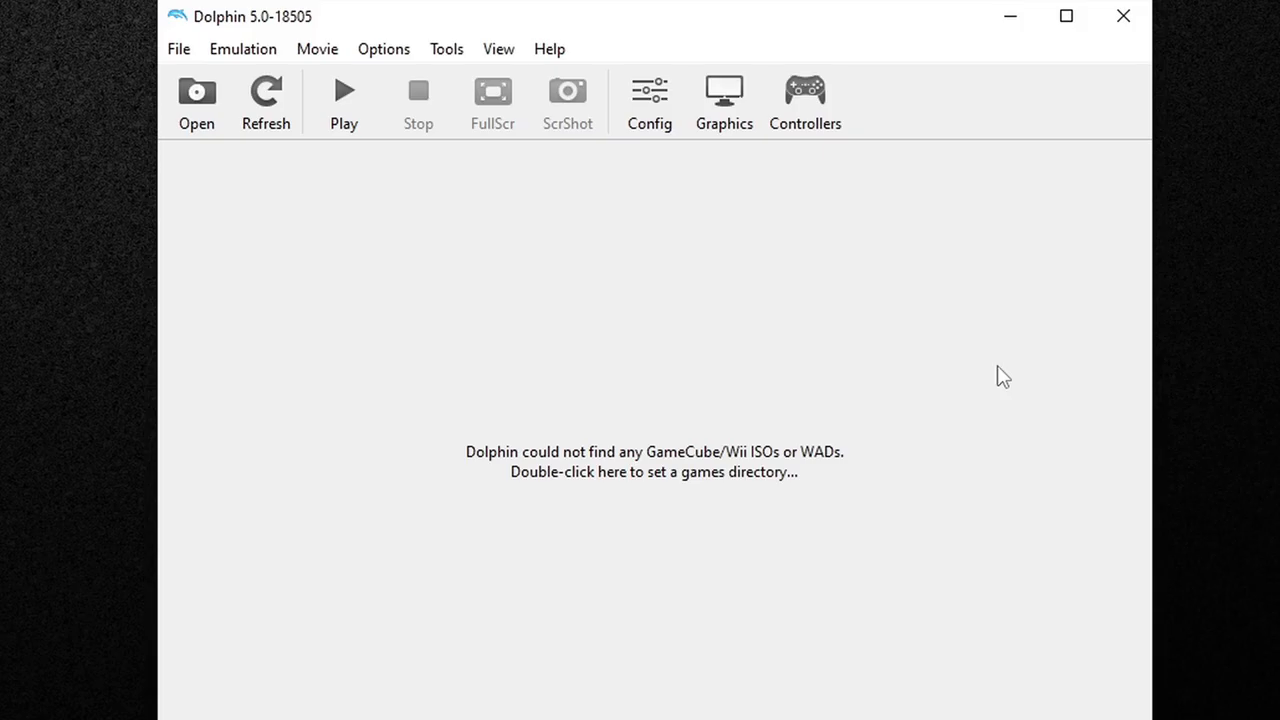
# - Open the GameCube Port 1 controller configuration and select DInput/0/Bluetooth XINPUT compatible input device as the device
pyautogui.click(822, 112)
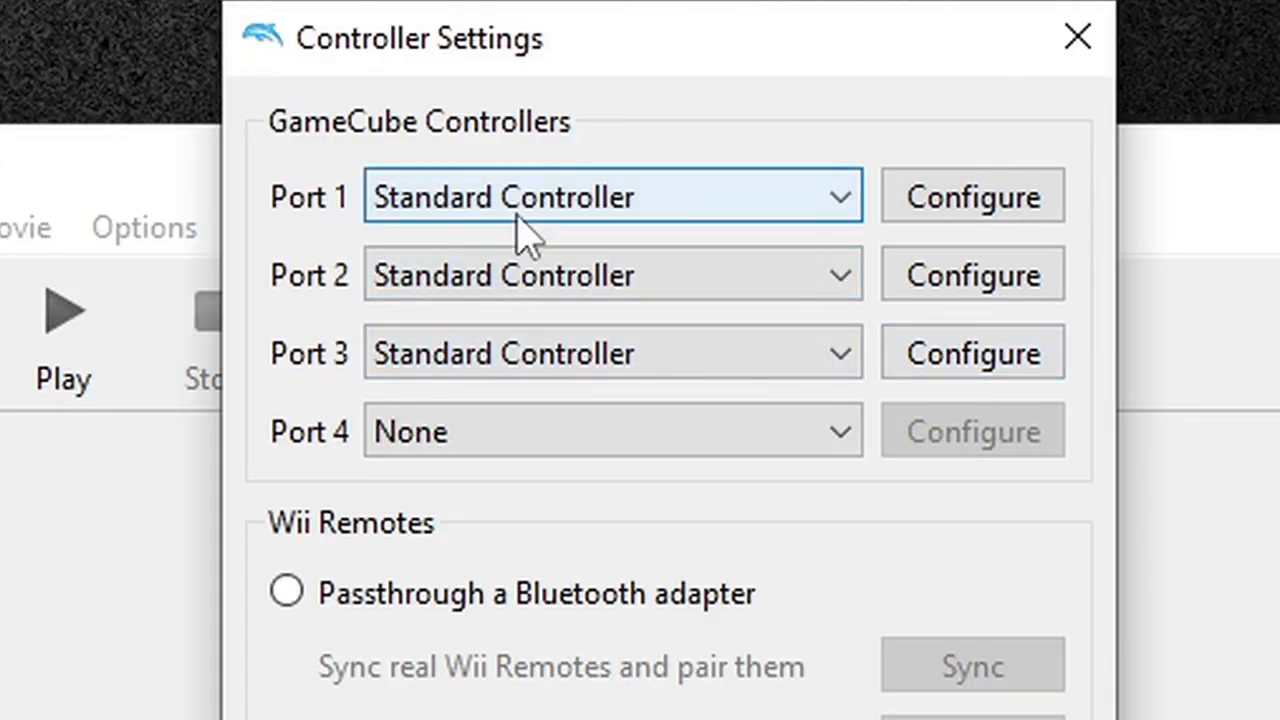
pyautogui.click(1012, 210)
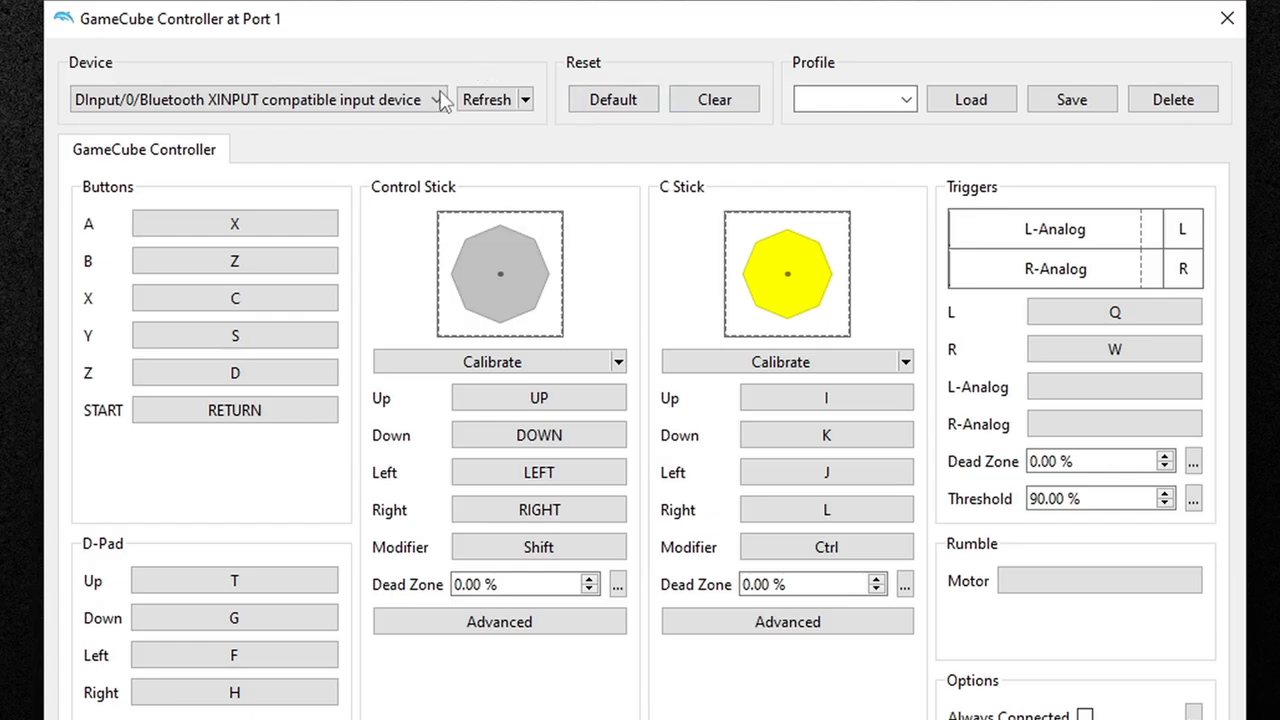
pyautogui.click(438, 100)
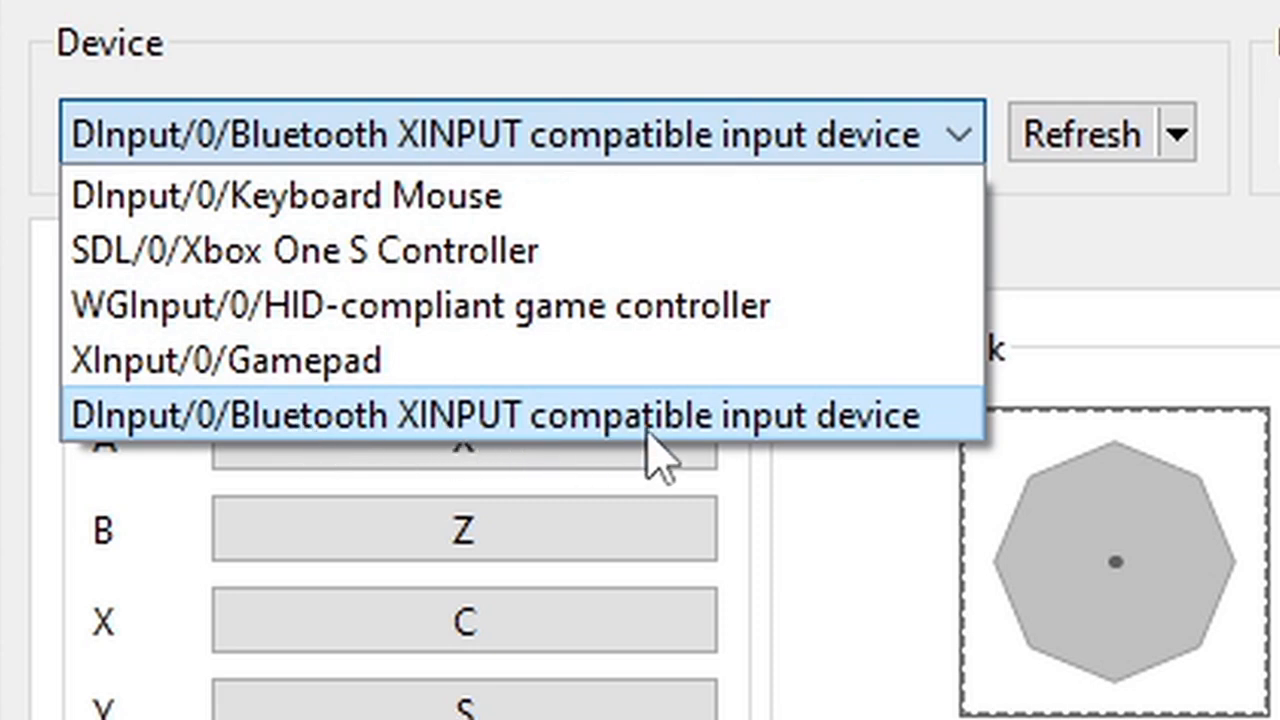
pyautogui.click(777, 420)
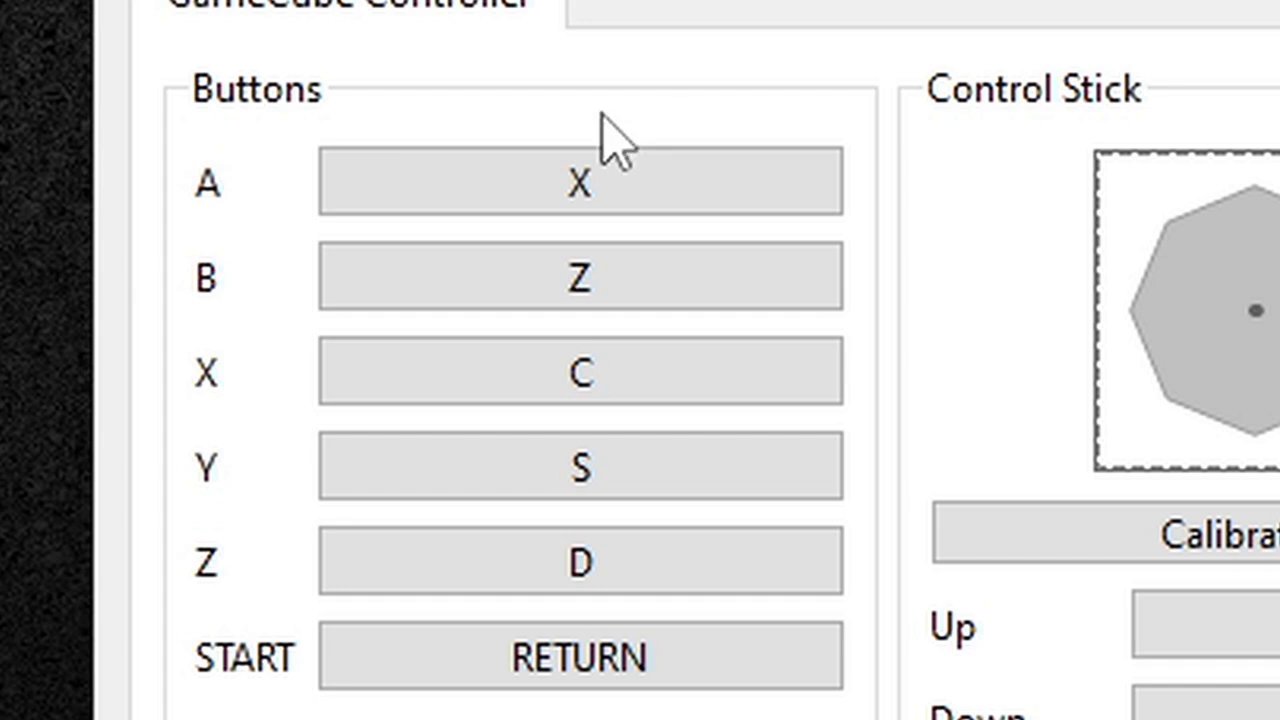
# - Map the GameCube controller's A, B, X and Y buttons to Button 0, Button 2, Button 1 and Button 3
pyautogui.click(600, 190)
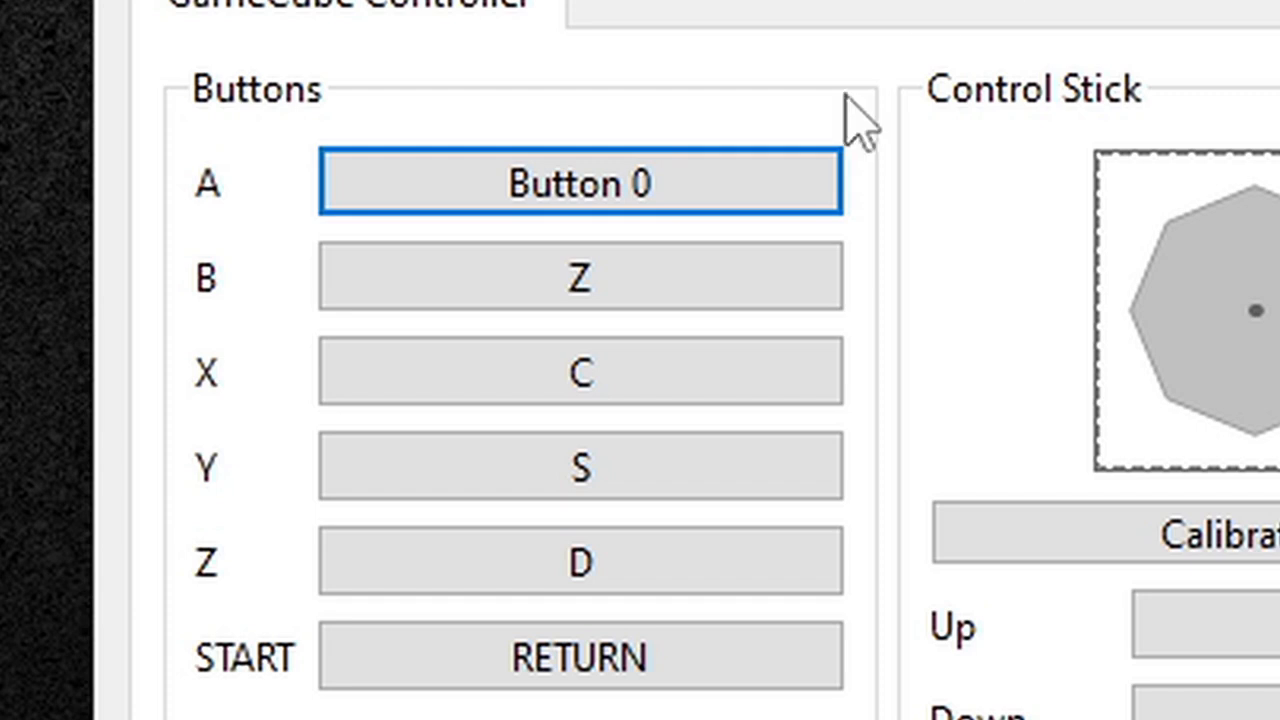
pyautogui.click(597, 285)
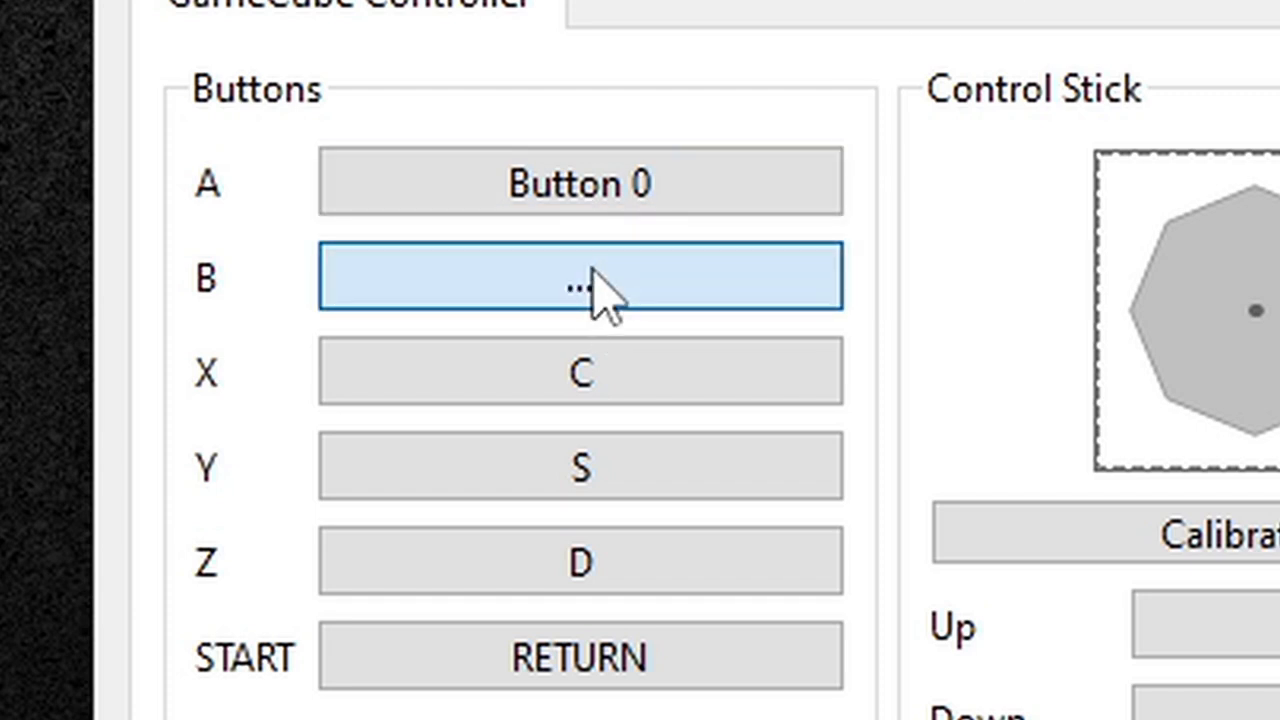
pyautogui.click(671, 374)
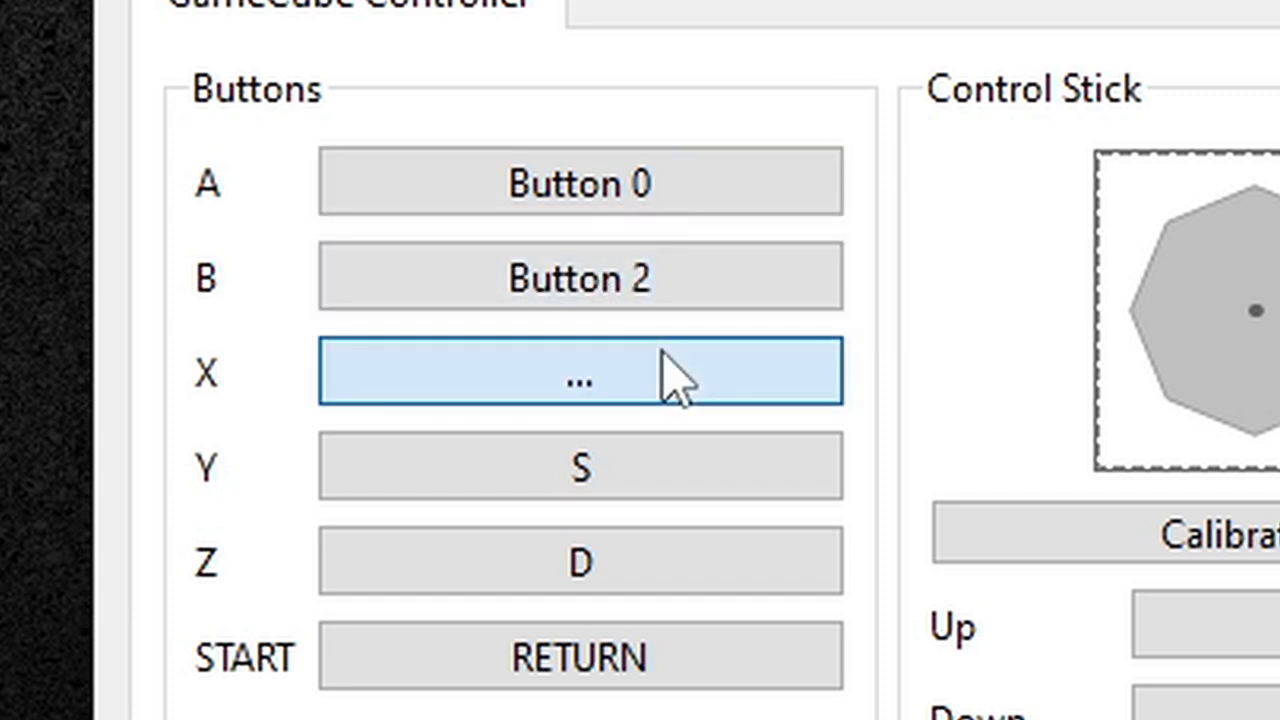
pyautogui.click(642, 478)
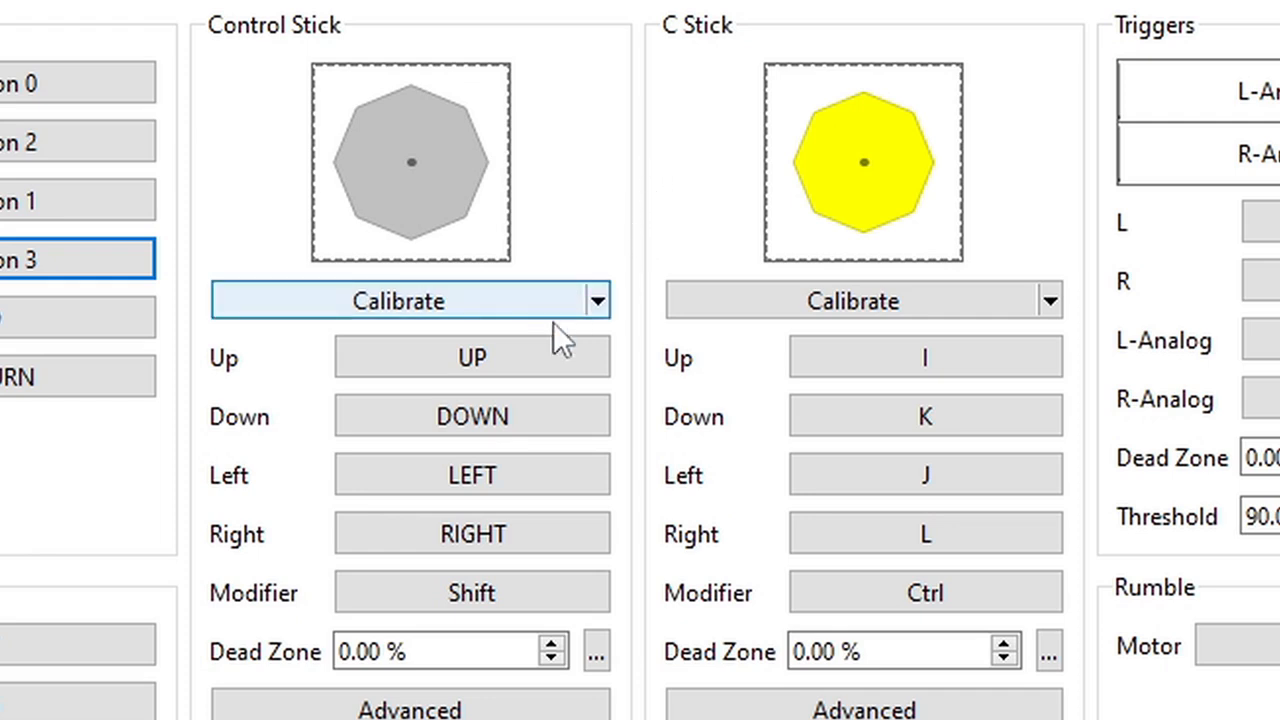
# - Map the Control Stick's up, down, left and right to Axis Y-, Y+, X- and X+, and its modifier to Button 8
pyautogui.click(527, 356)
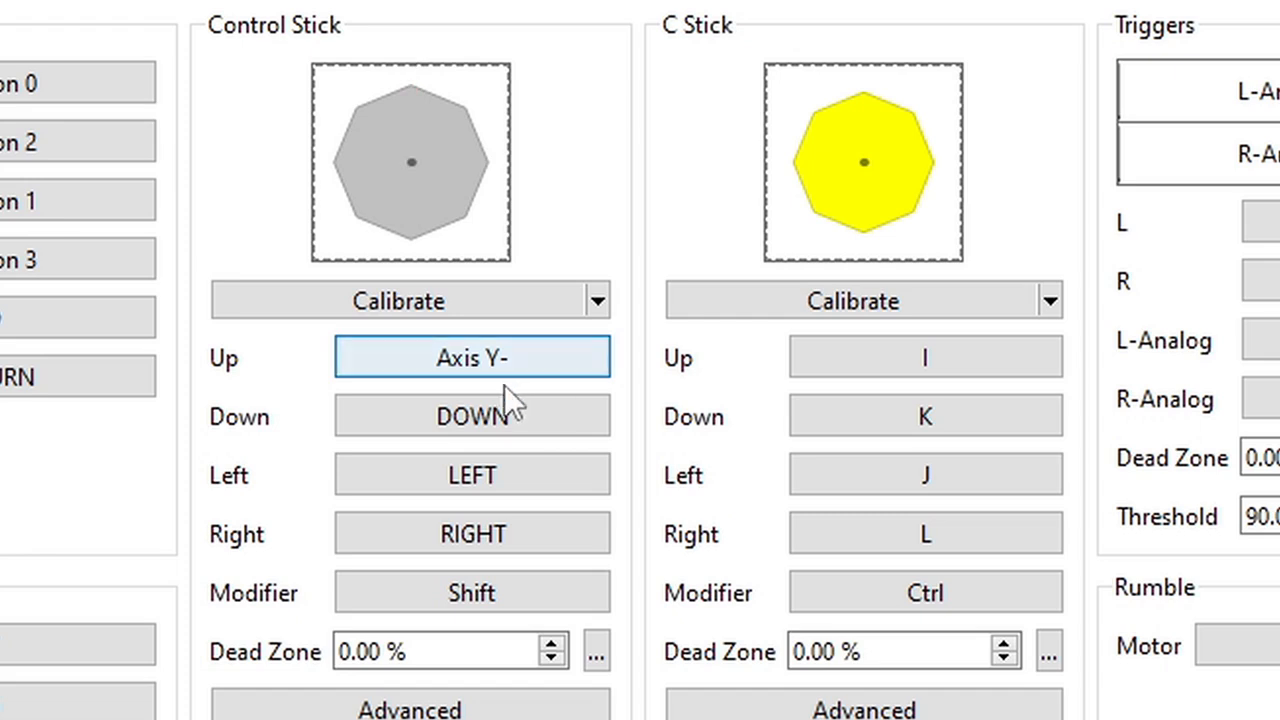
pyautogui.click(493, 433)
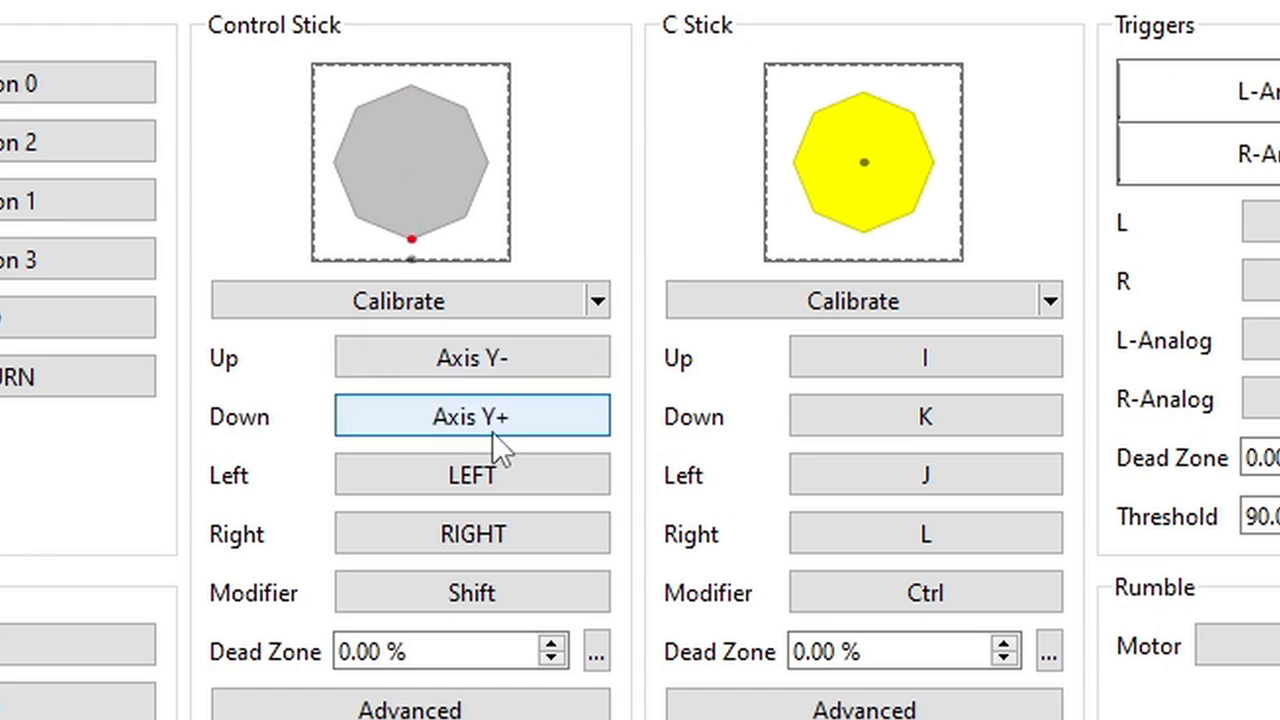
pyautogui.click(495, 466)
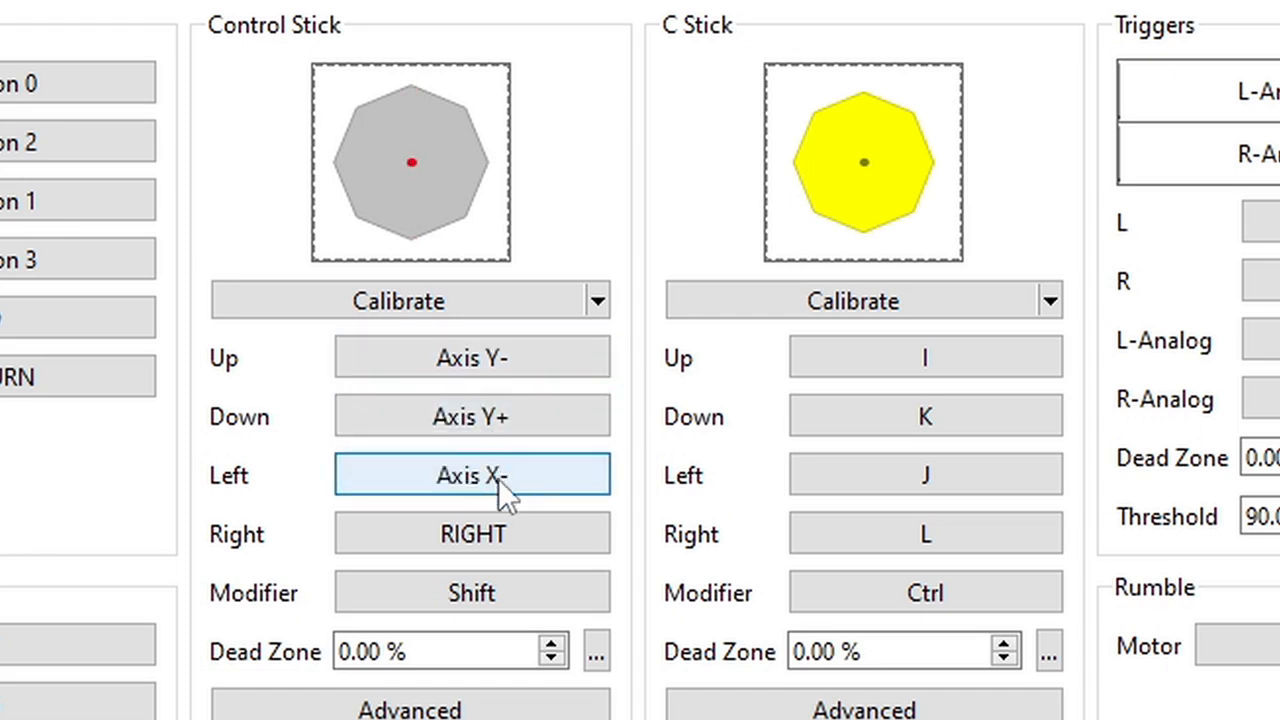
pyautogui.click(504, 514)
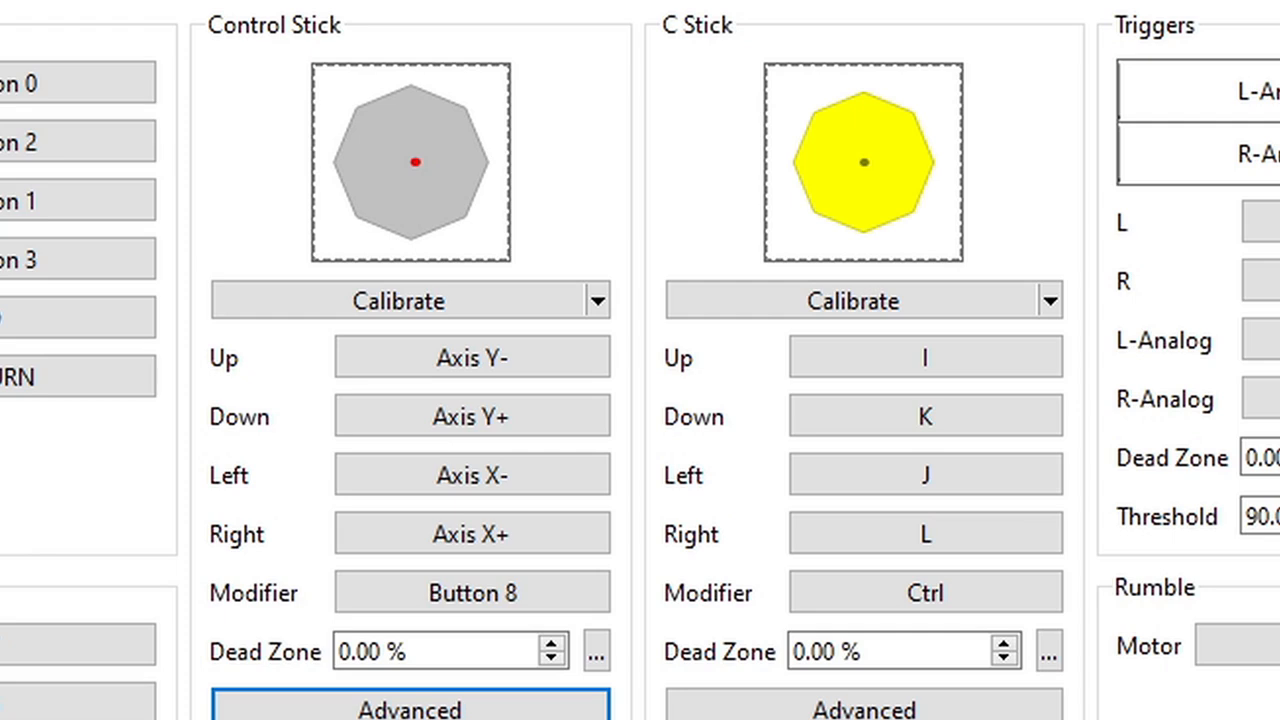
# - Map the C Stick's up and down directions on the controller and save the configuration as a profile named player1
pyautogui.click(1000, 355)
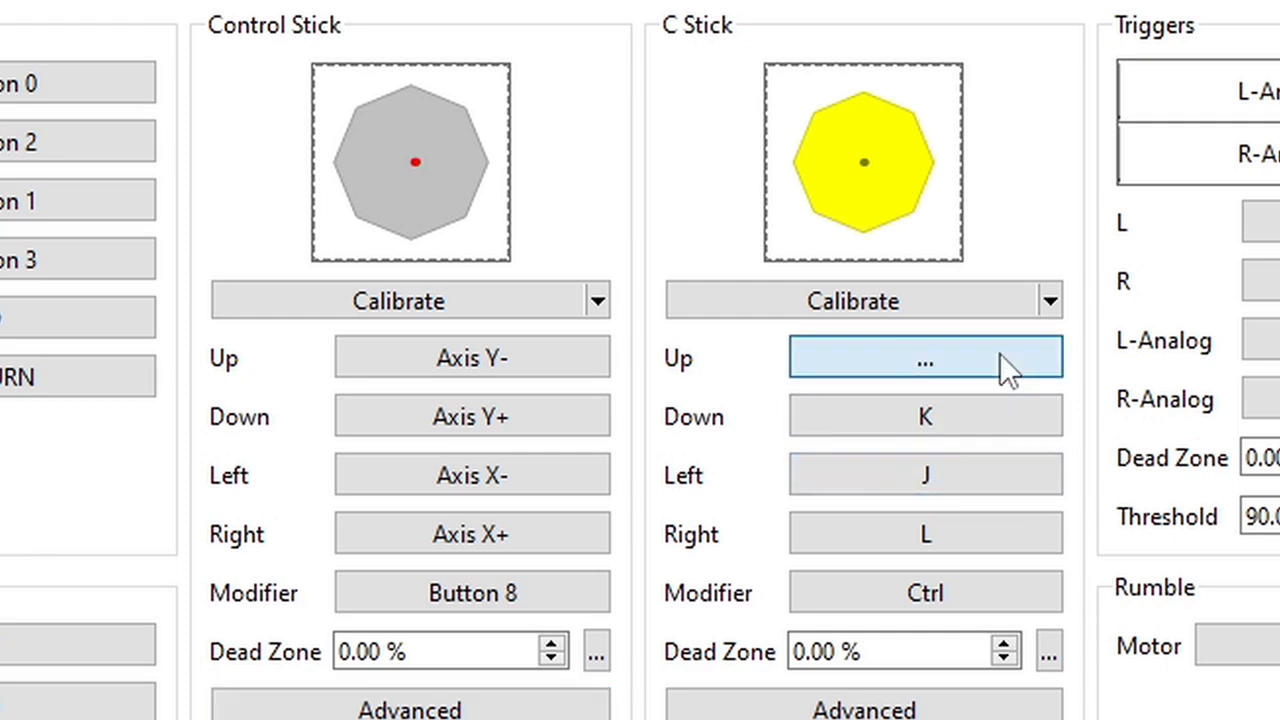
pyautogui.click(950, 412)
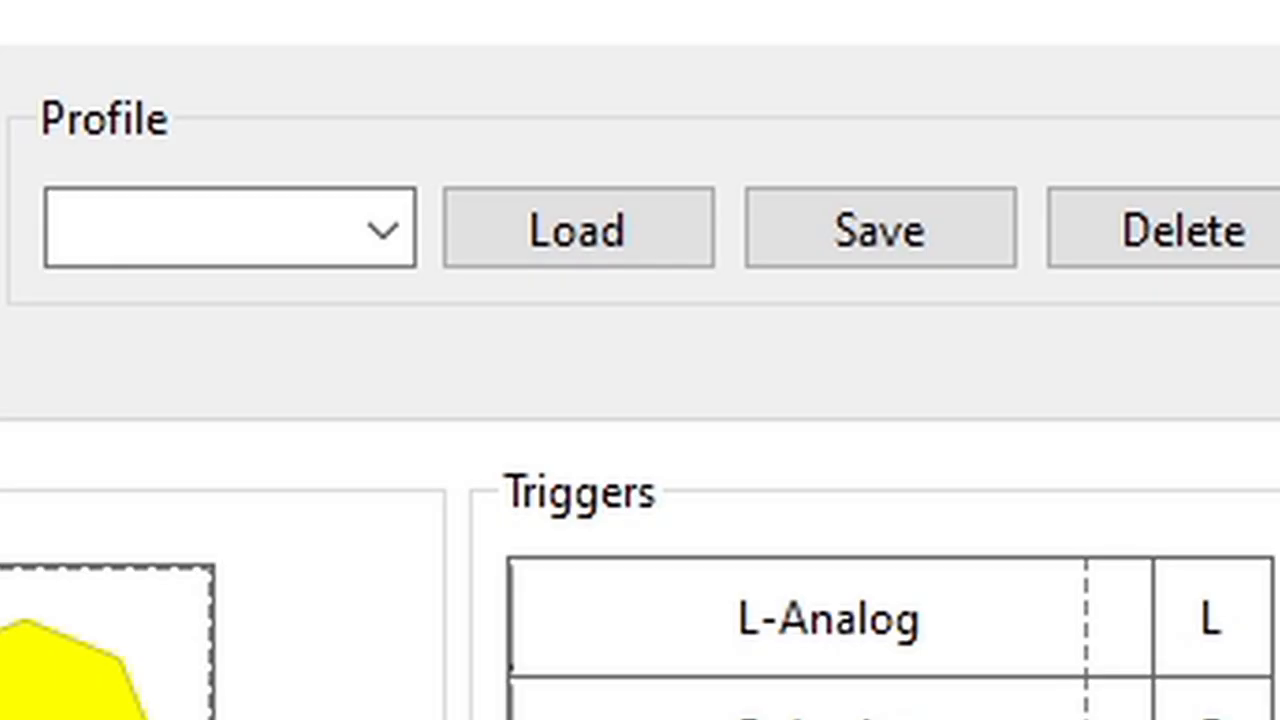
pyautogui.click(133, 226)
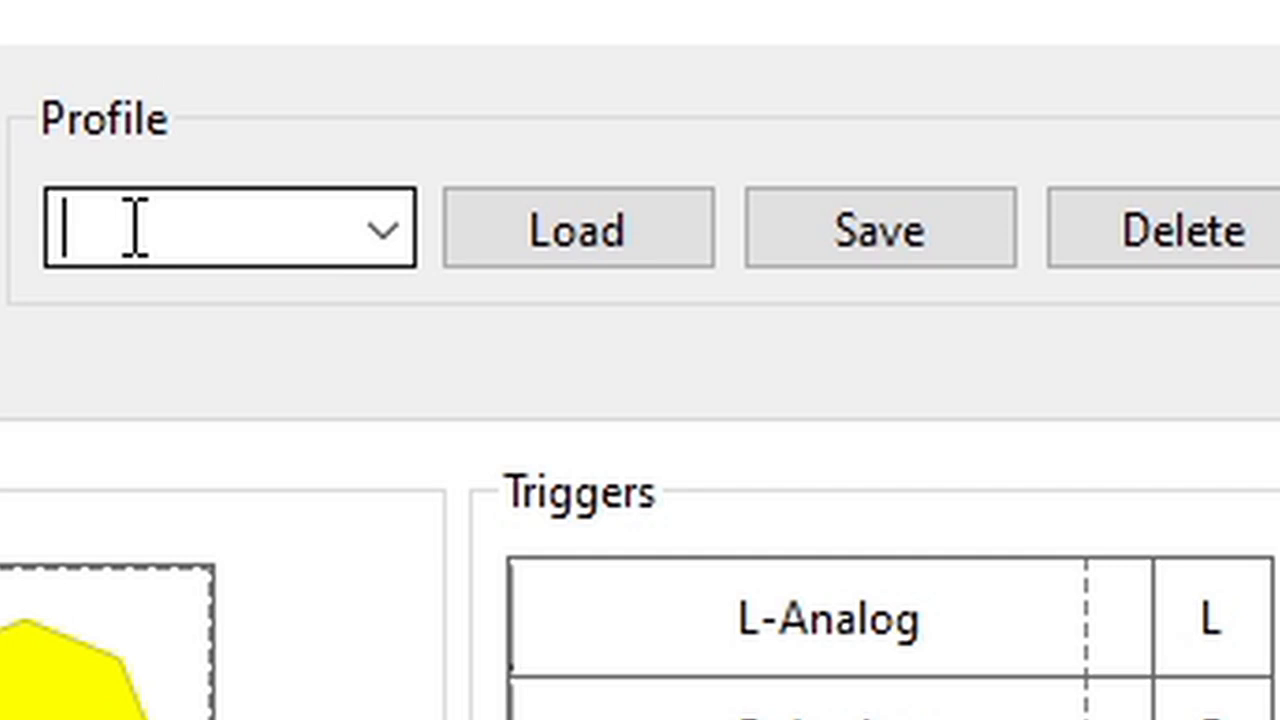
pyautogui.write('pl')
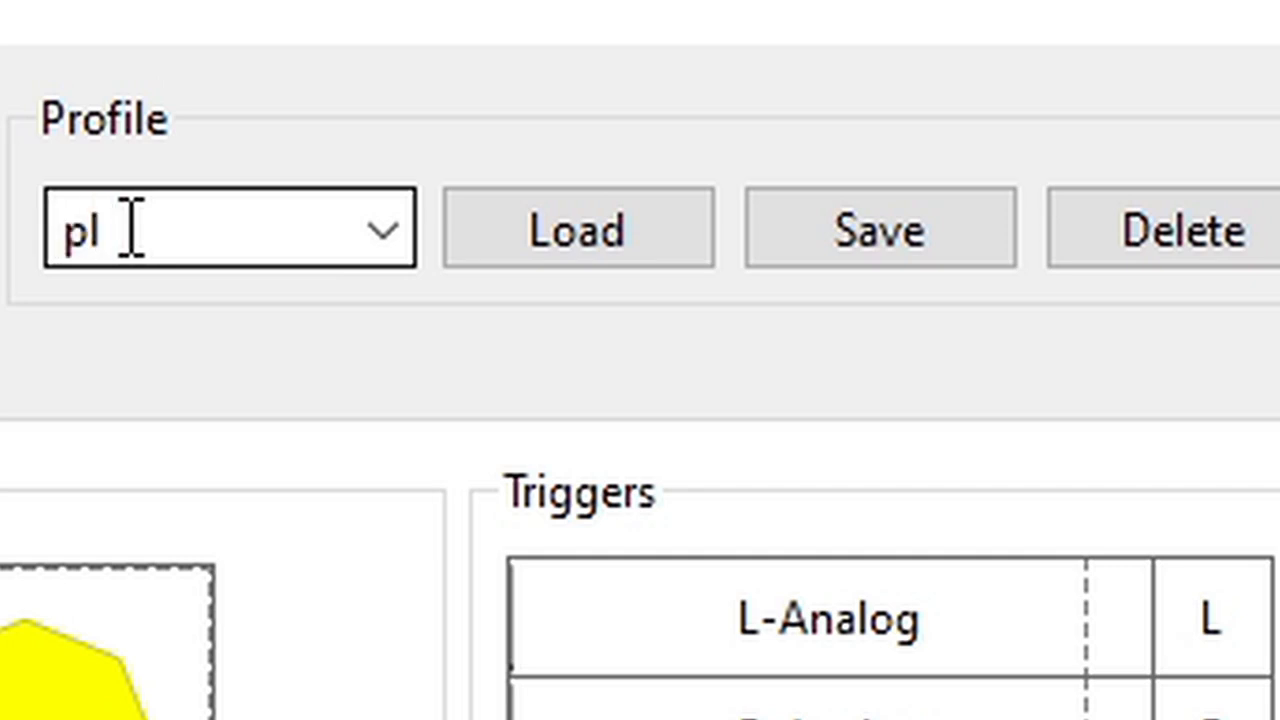
pyautogui.write('ayer1')
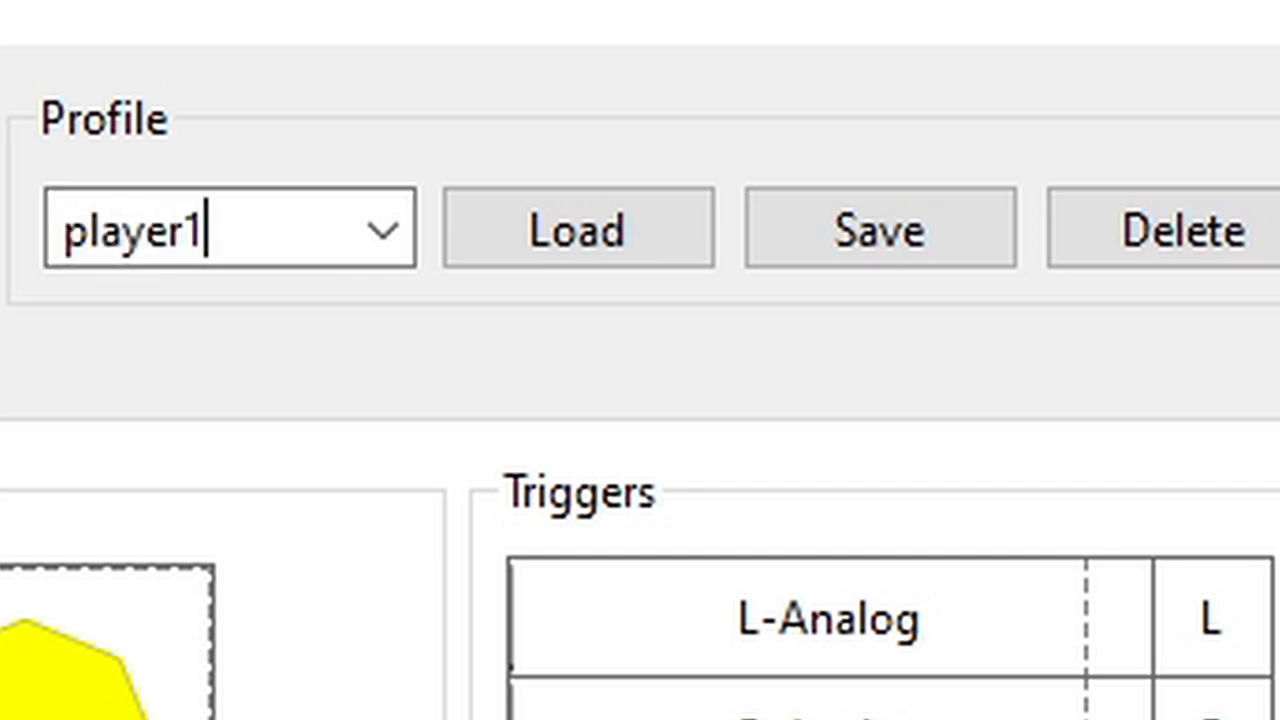
pyautogui.click(923, 238)
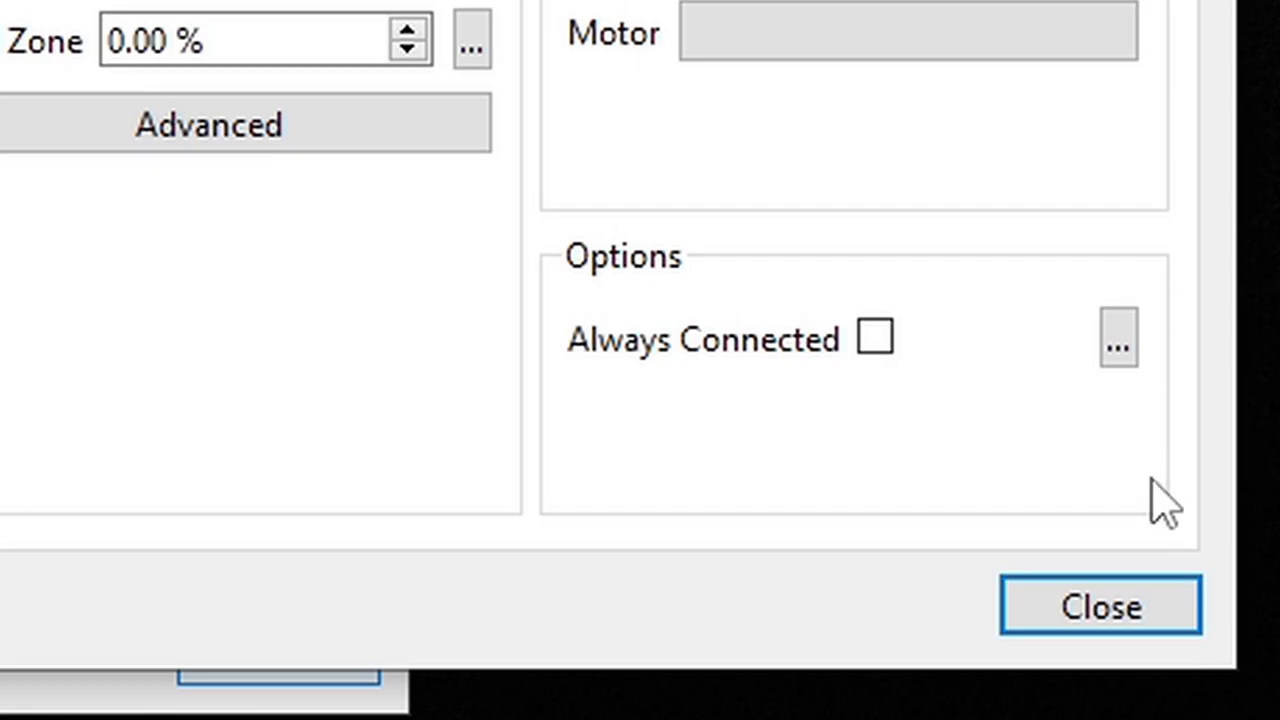
pyautogui.click(1137, 609)
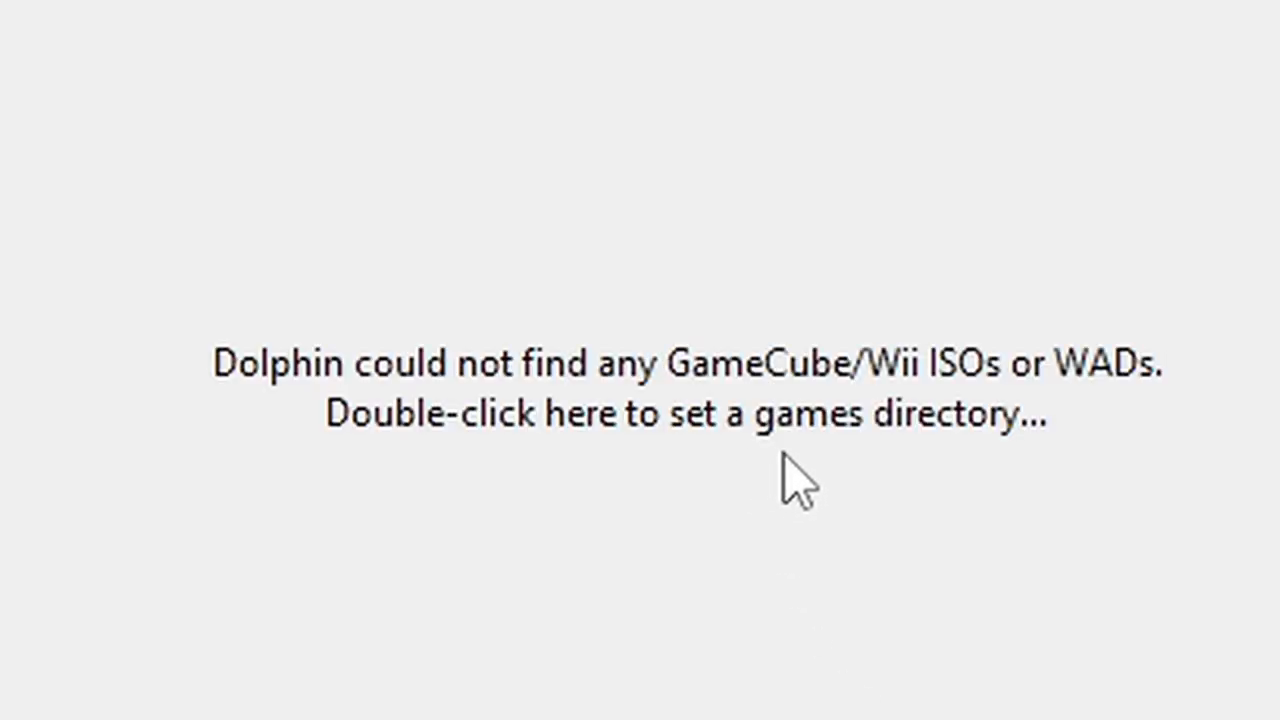
# - Set the games directory to the Gamecube folder inside Emulation\Games on the easystore (G:) drive
pyautogui.doubleClick(700, 380)
pyautogui.moveTo(341, 268); pyautogui.dragTo(340, 397)
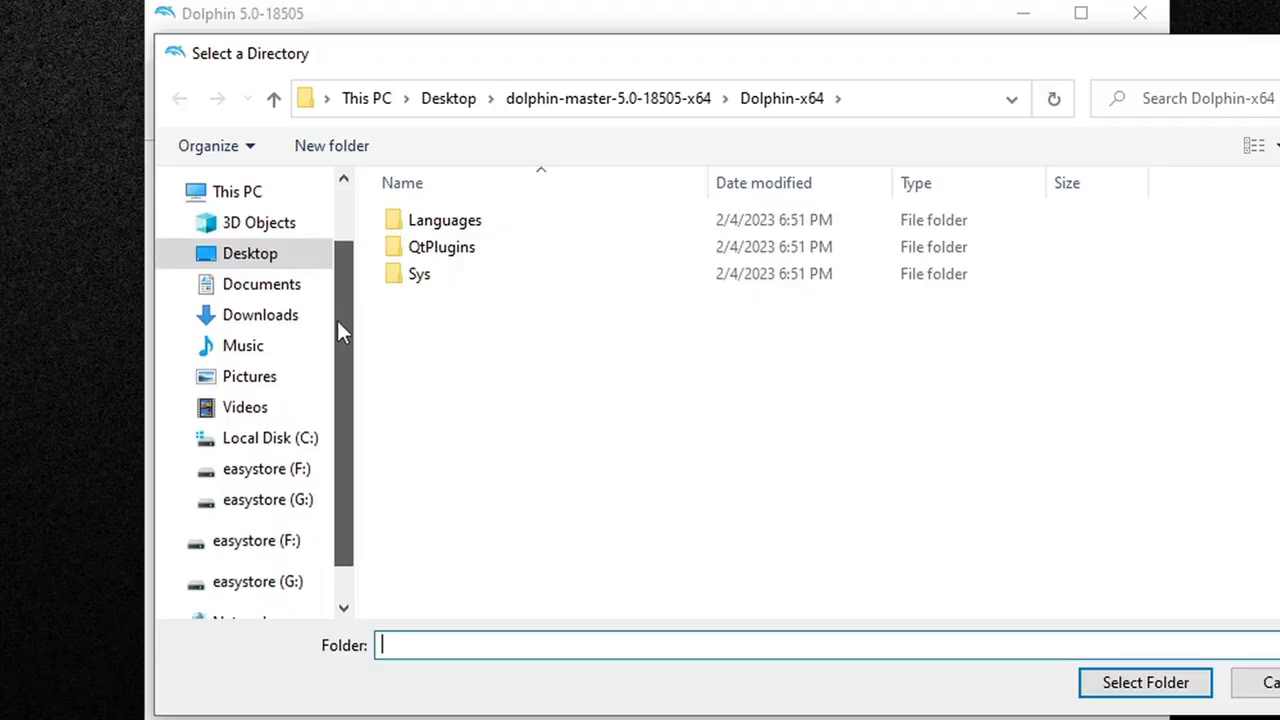
pyautogui.click(272, 543)
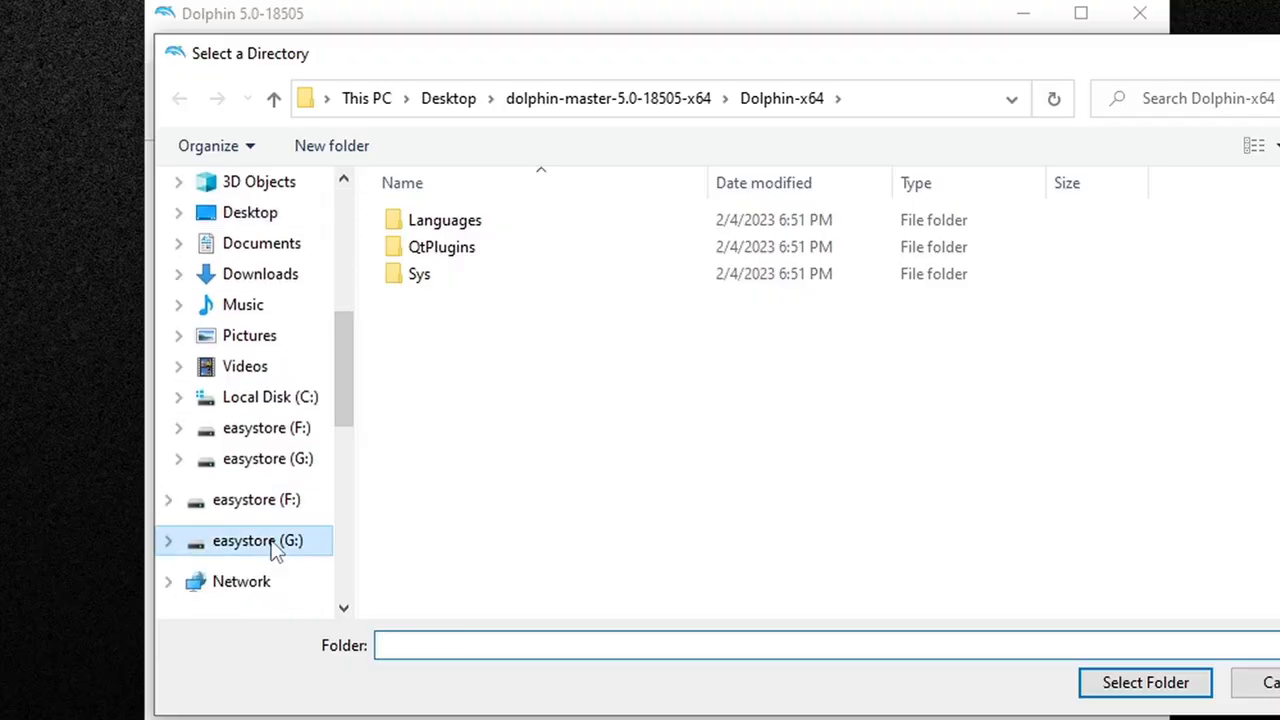
pyautogui.scroll(-1, 423, 350)
pyautogui.click(445, 368)
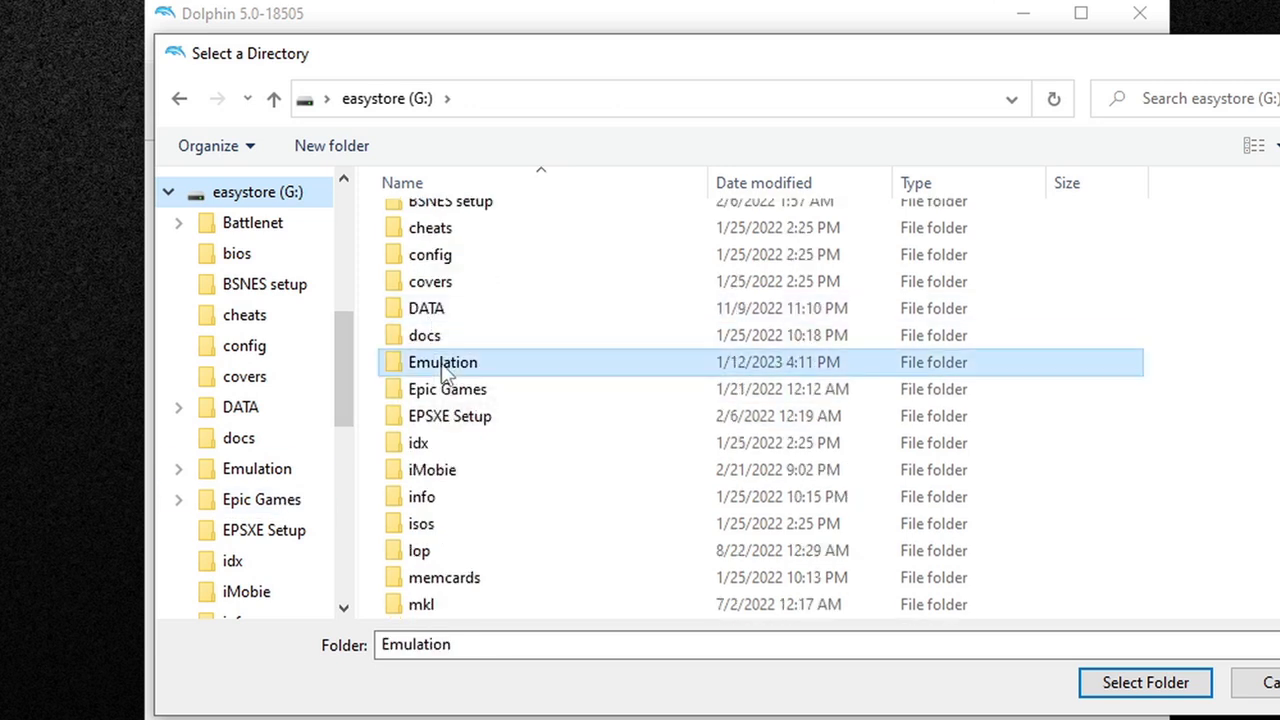
pyautogui.doubleClick(445, 368)
pyautogui.doubleClick(446, 251)
pyautogui.doubleClick(455, 249)
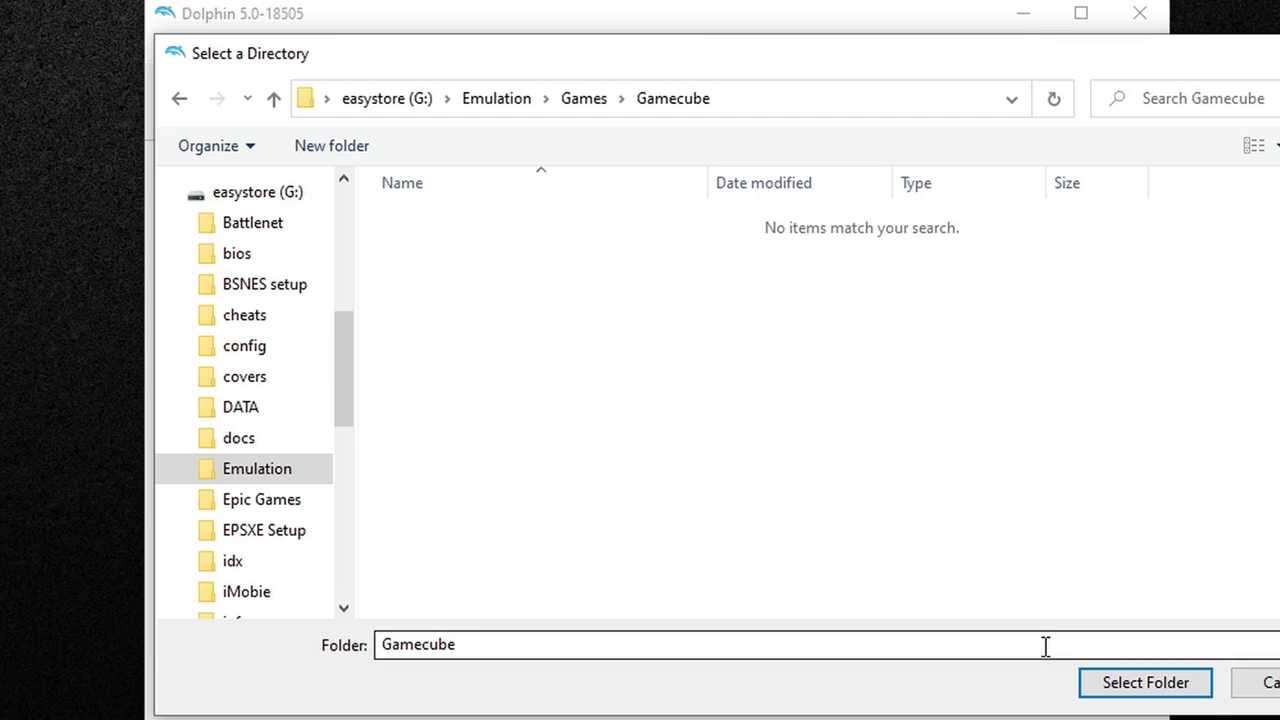
pyautogui.click(1135, 690)
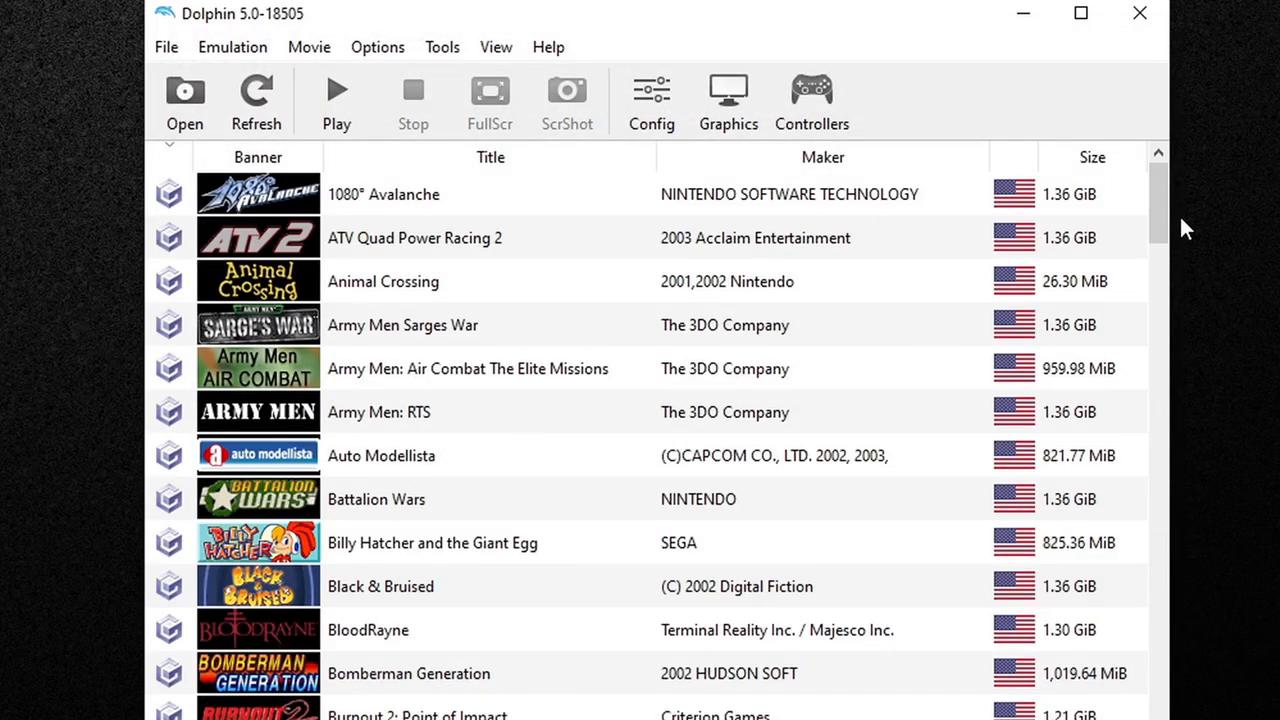
# - Launch Billy Hatcher and the Giant Egg from the game list
pyautogui.moveTo(1162, 188); pyautogui.dragTo(1192, 142)
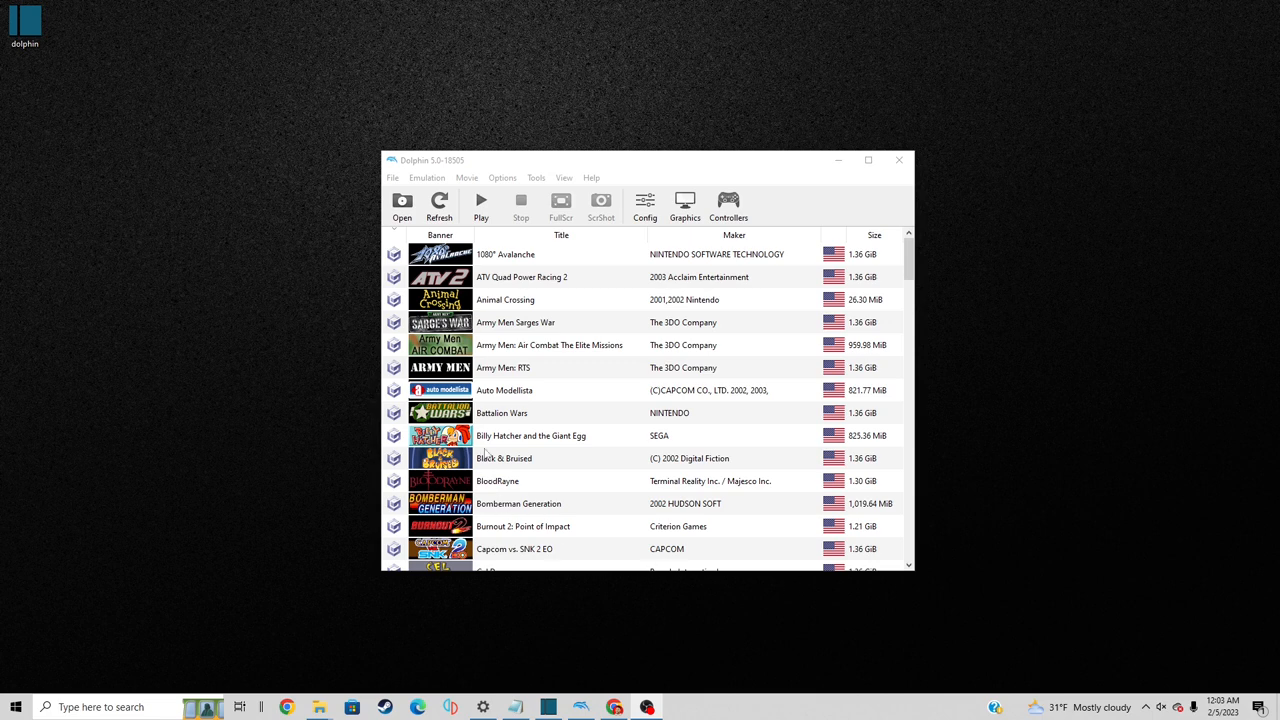
pyautogui.doubleClick(450, 437)
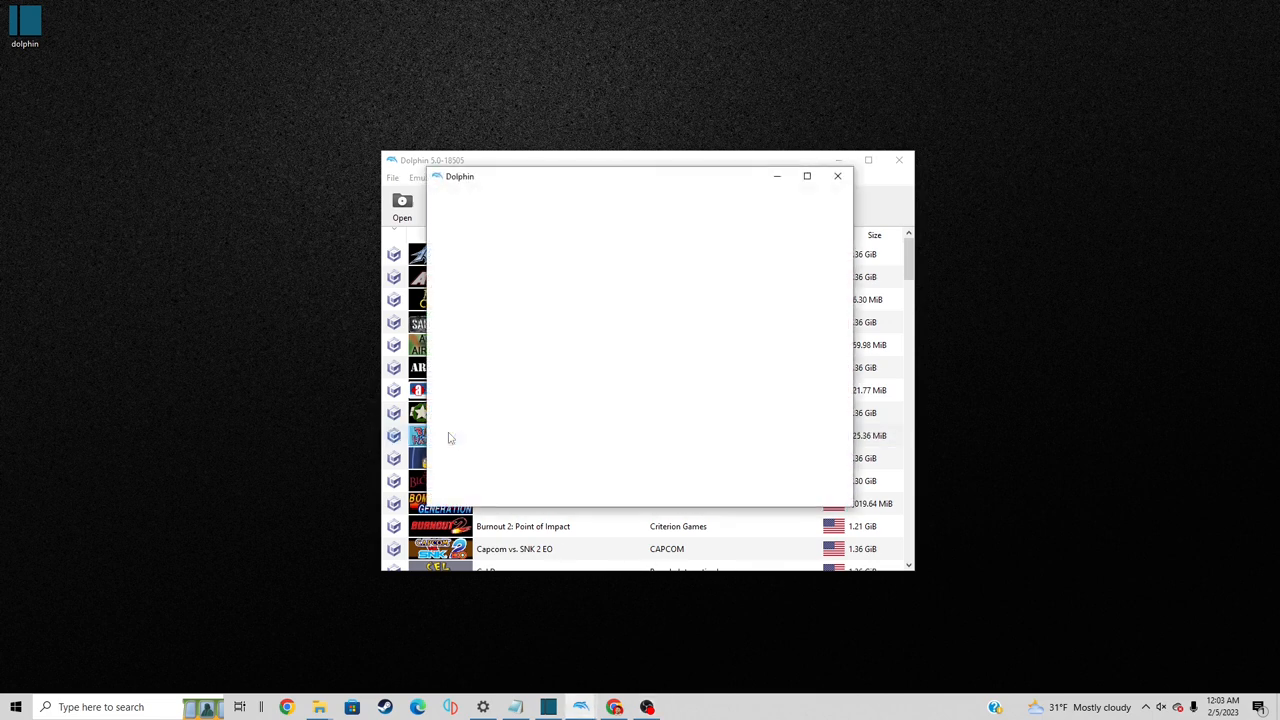